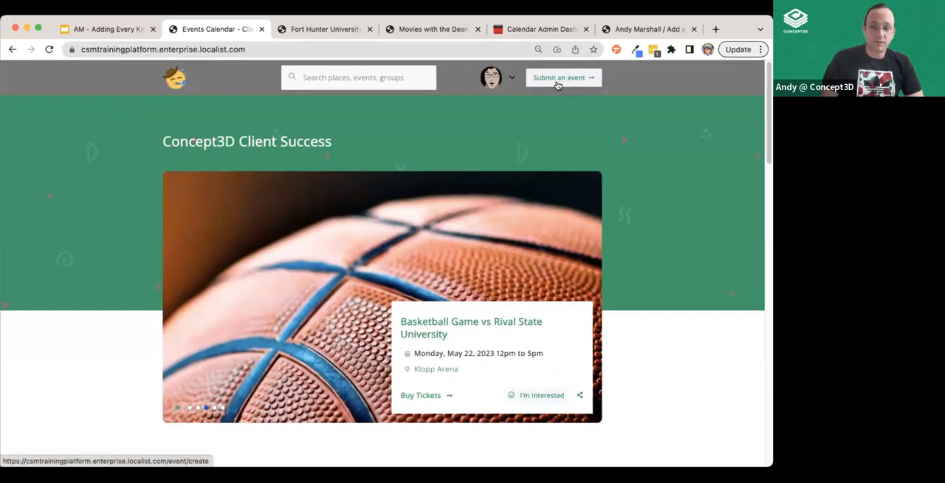
Look over the calendar homepage's options for submitting an event, and switch to the already open event submission form
scroll(525, 247, down, 15)
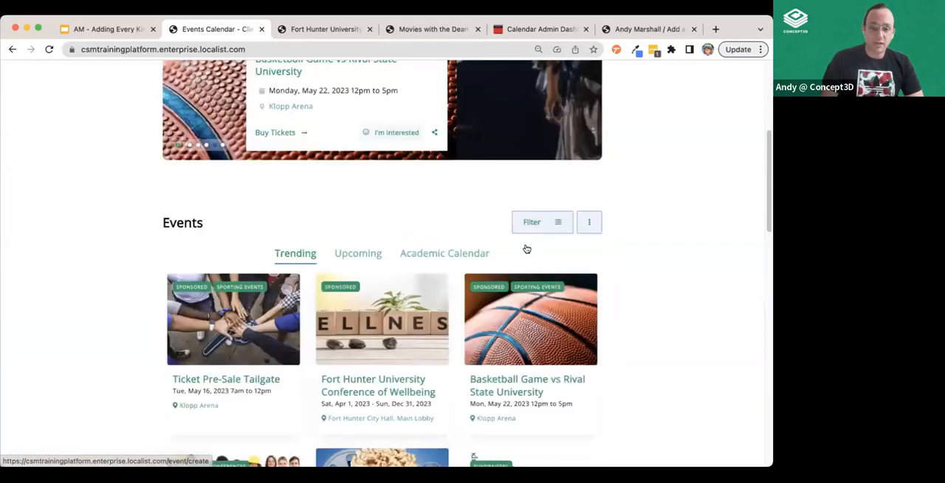
click(509, 209)
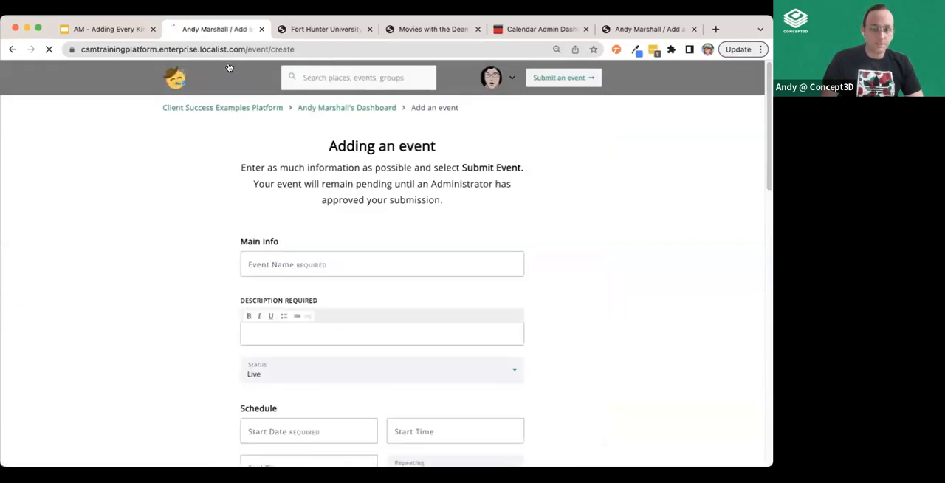
click(13, 48)
click(329, 30)
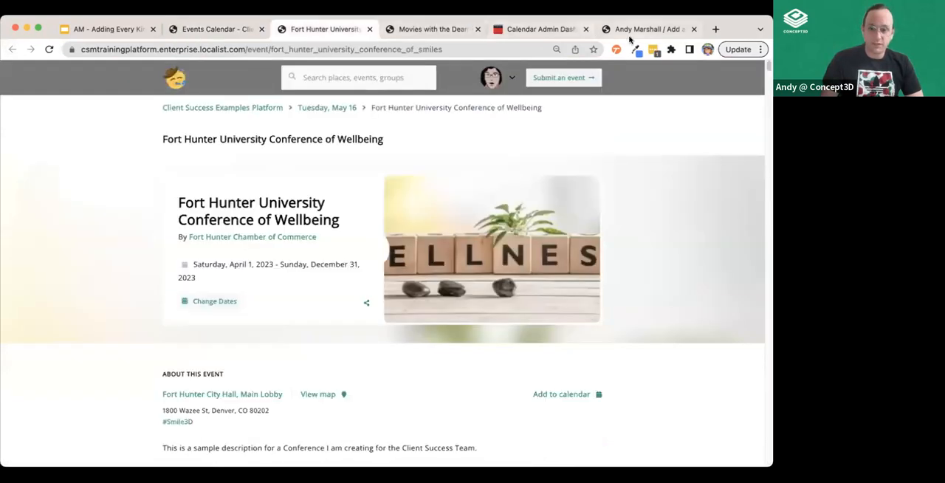
click(644, 31)
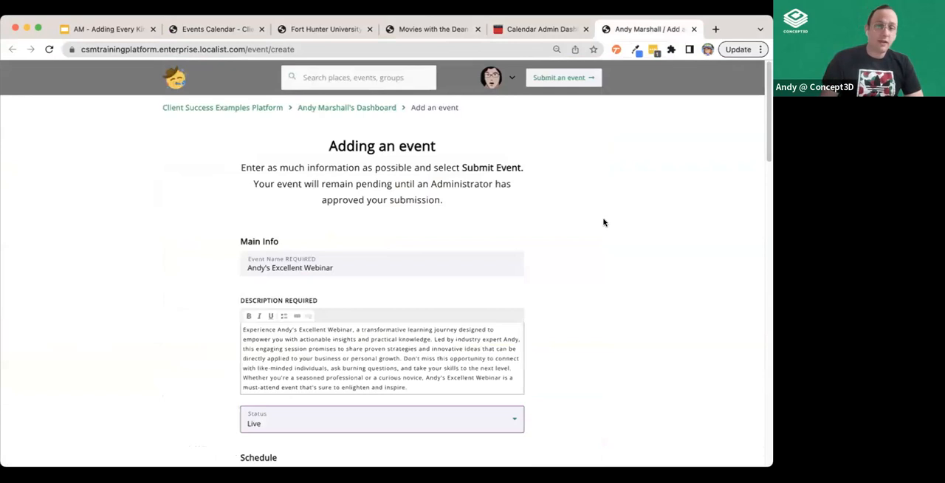
Examine the Main Info section of the submission form, including the available Status options
scroll(603, 222, down, 2)
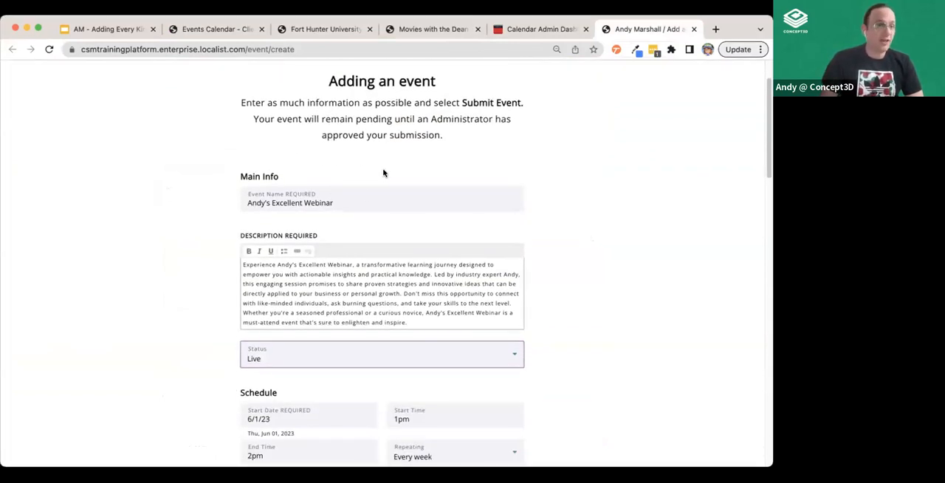
scroll(592, 305, down, 4)
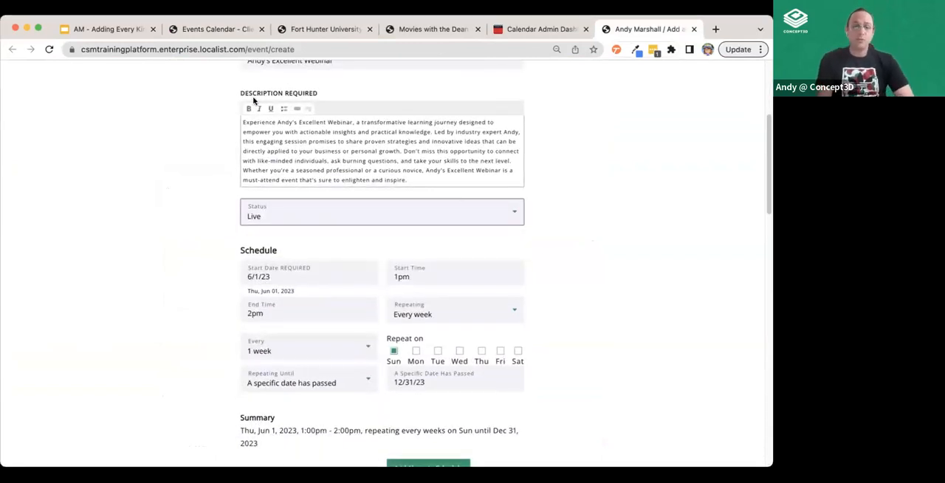
click(263, 214)
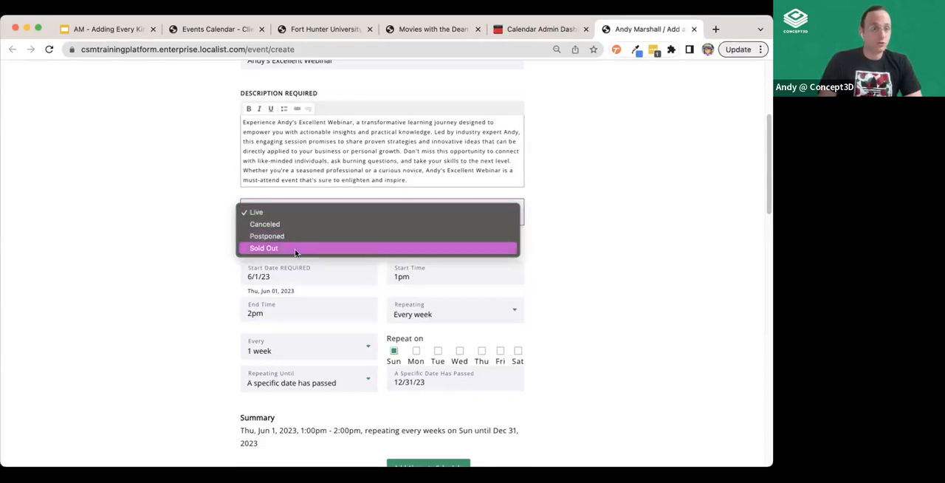
click(648, 280)
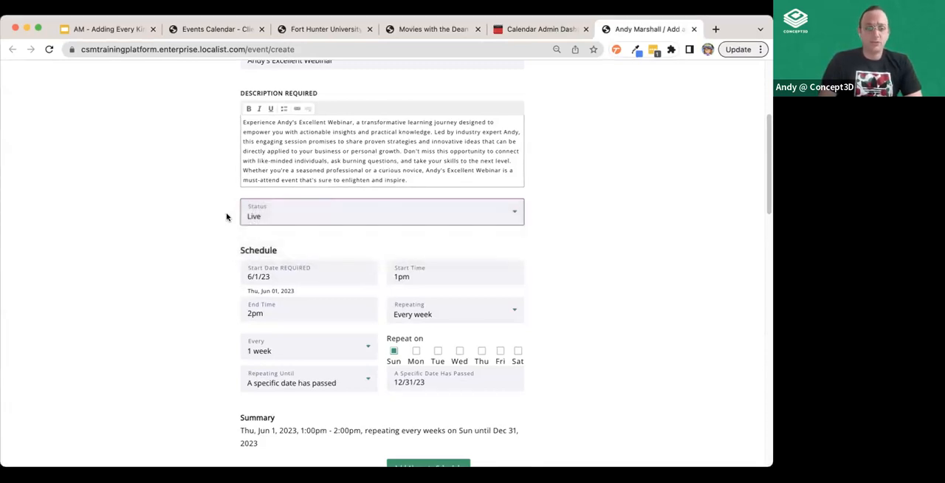
Examine the form's Schedule and Location sections, including the available Experience options
scroll(631, 276, down, 5)
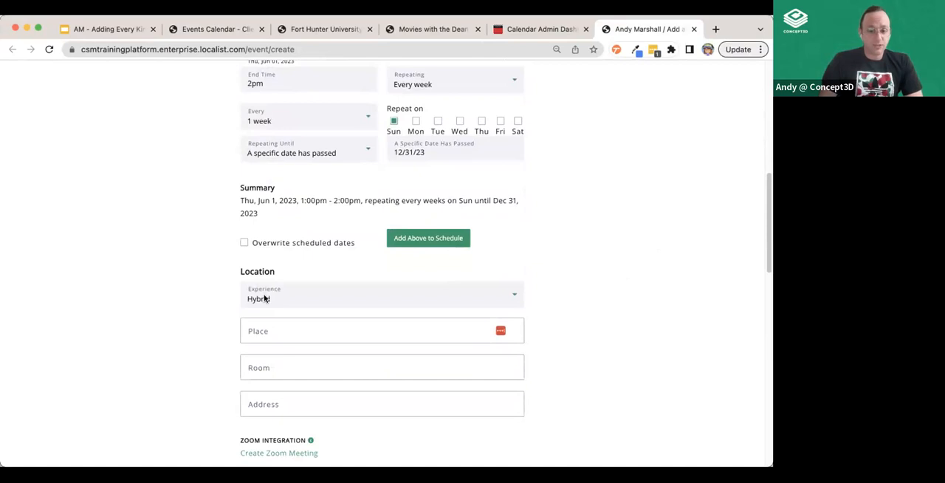
click(265, 298)
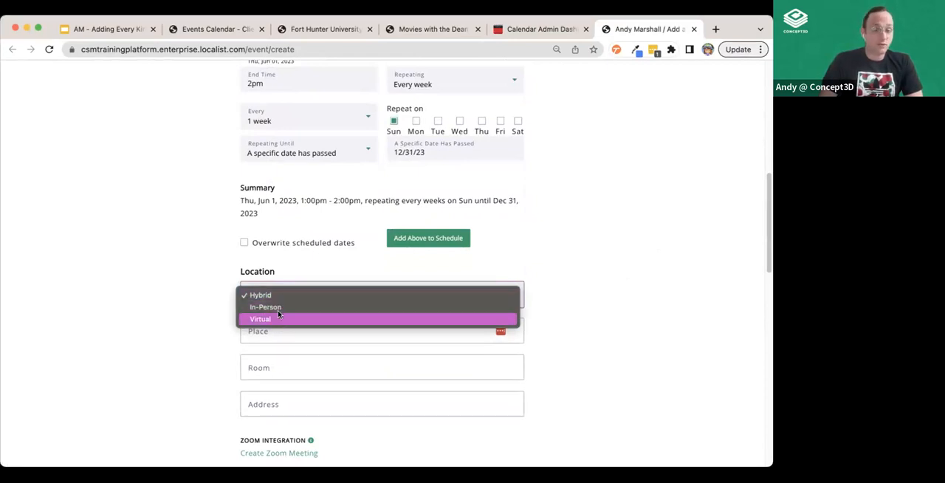
click(189, 305)
scroll(189, 304, down, 2)
scroll(426, 239, down, 3)
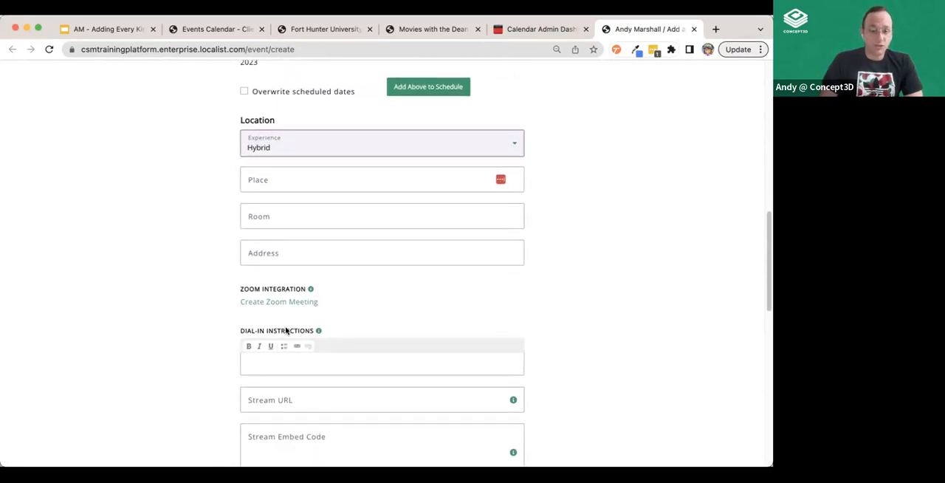
Try the In-Person experience in the Location section, and set the Experience to Virtual
click(269, 144)
click(269, 154)
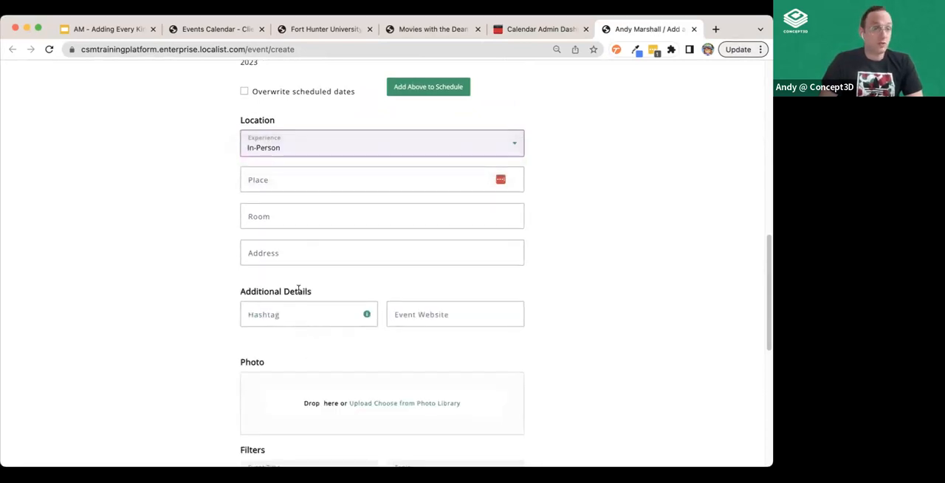
click(277, 145)
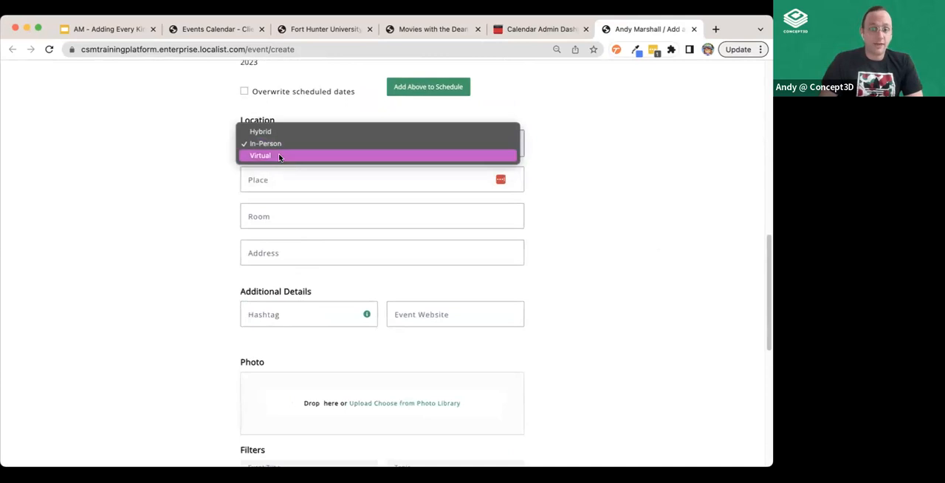
click(274, 153)
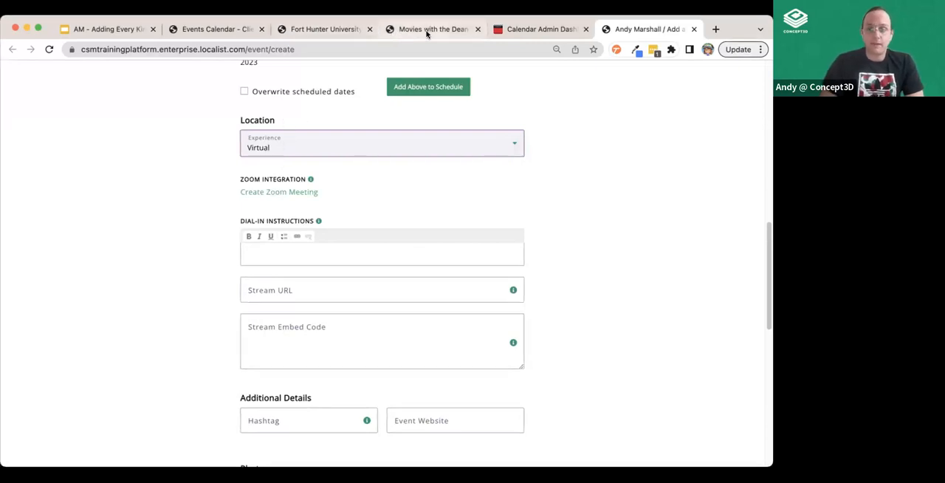
Switch to the calendar admin dashboard and start adding a new event there
click(539, 29)
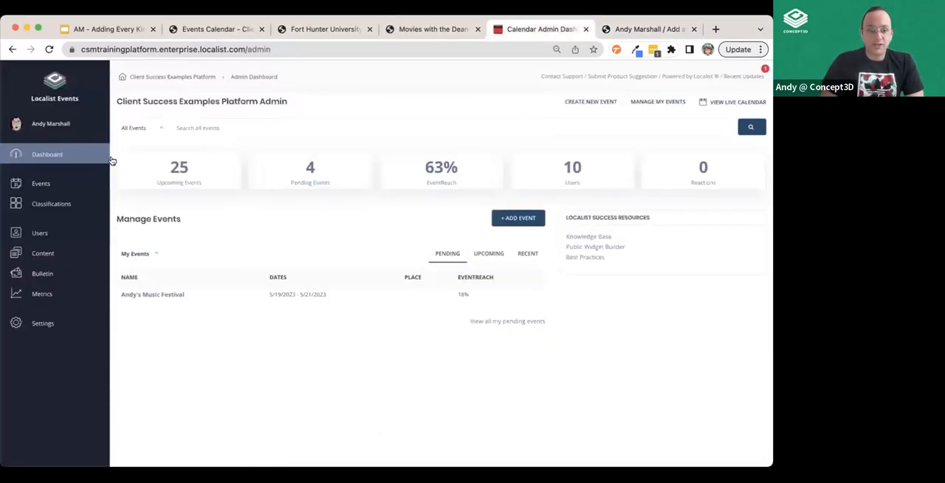
click(33, 190)
click(46, 206)
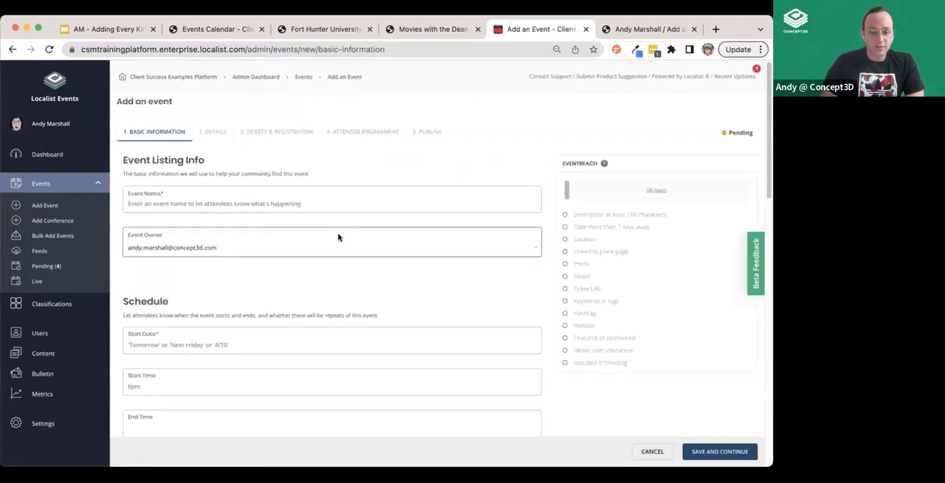
Try the Hybrid and In-Person experiences in the new admin event's Location section, and choose Virtual
scroll(334, 245, down, 1)
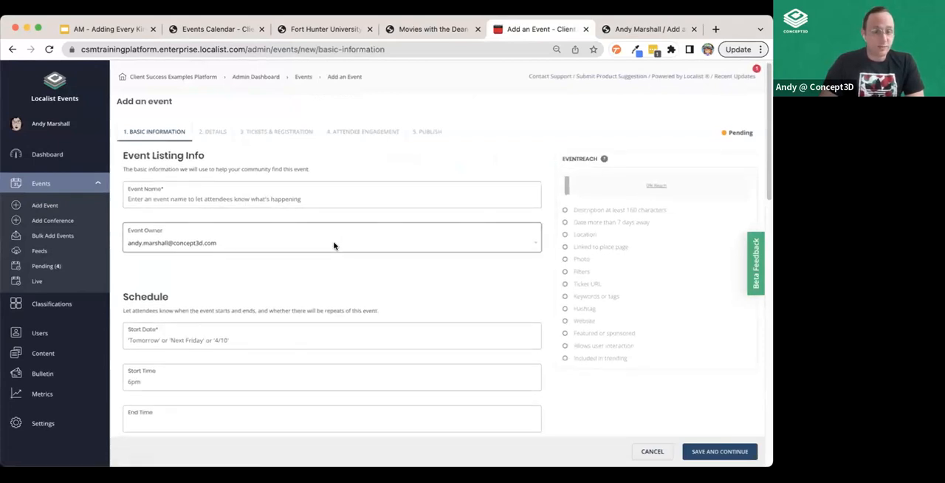
scroll(334, 245, down, 10)
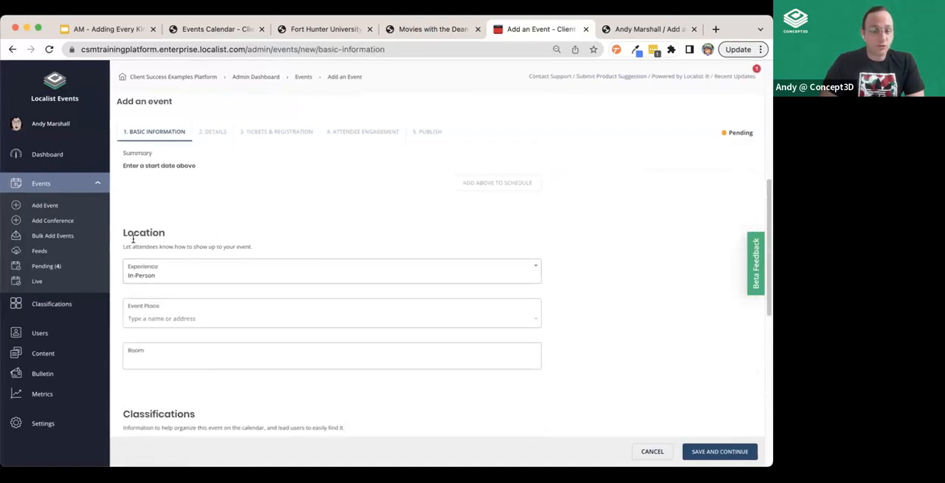
click(151, 271)
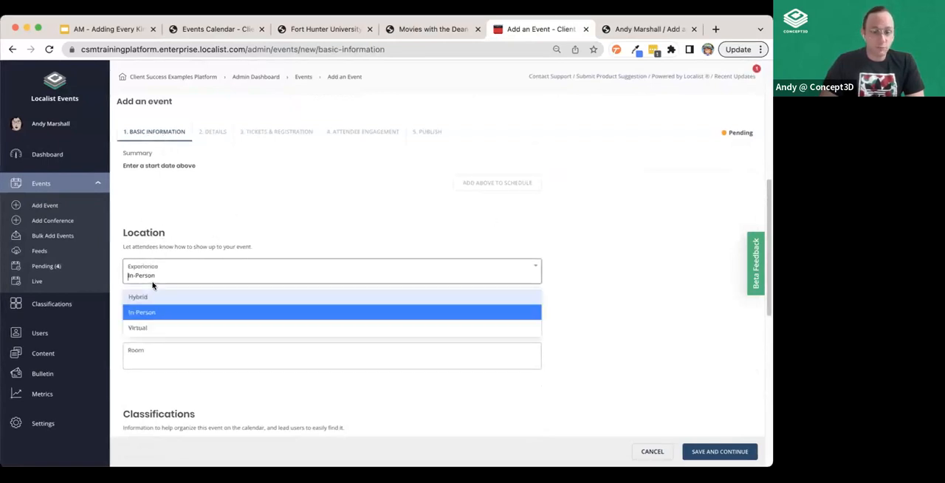
click(160, 292)
click(156, 268)
click(158, 311)
click(162, 273)
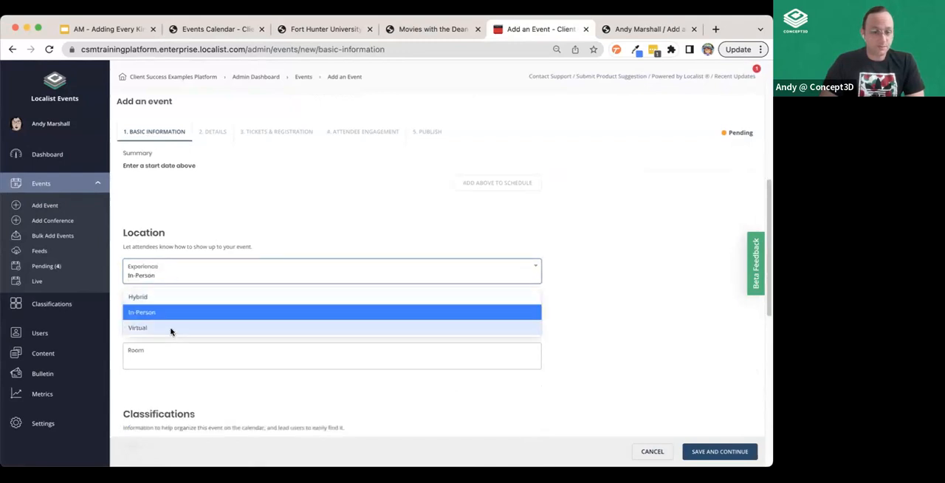
click(170, 331)
Name the new admin event with the owner's first name in the possessive followed by "Event"
scroll(344, 234, up, 5)
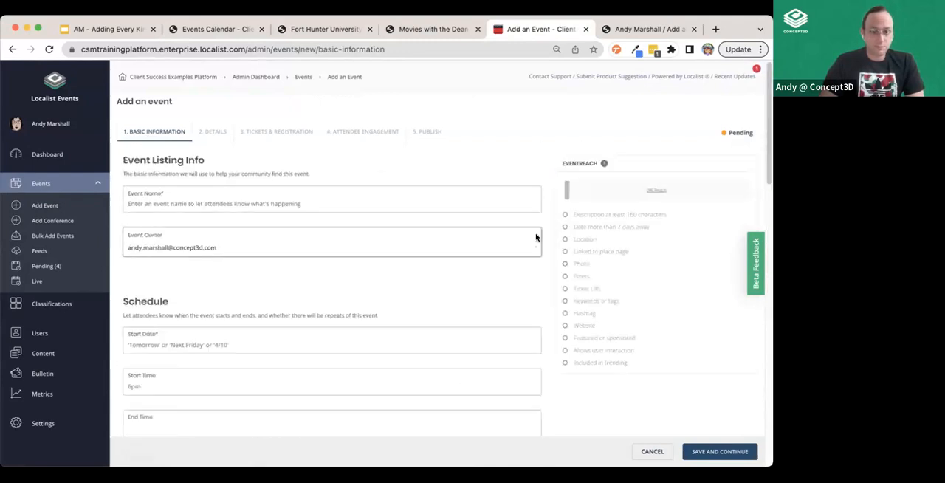
click(190, 209)
text(Andy)
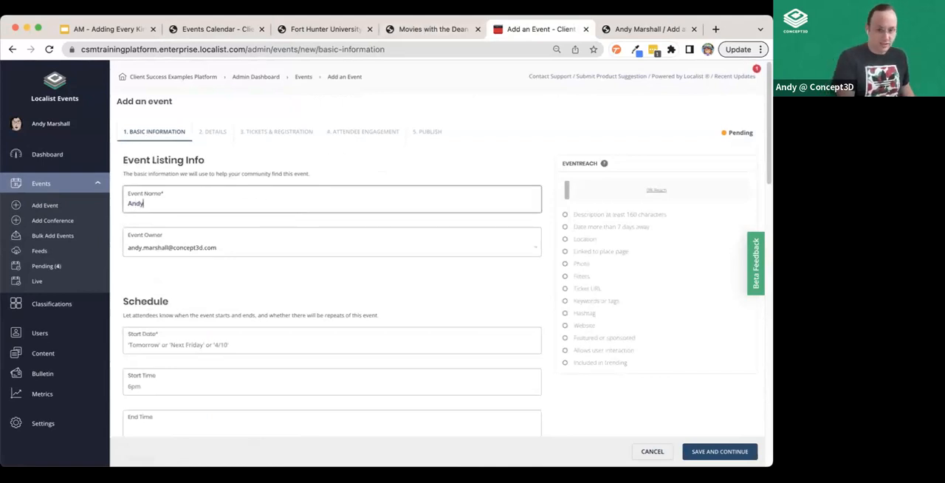
text('s)
text( AE)
text(Event)
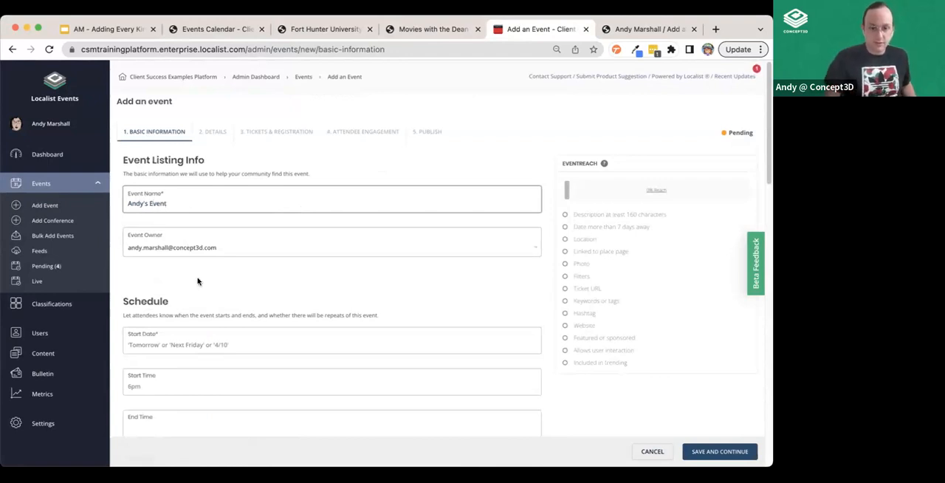
Set the event's start date to 5/31/23, and save the basic information to continue
click(178, 347)
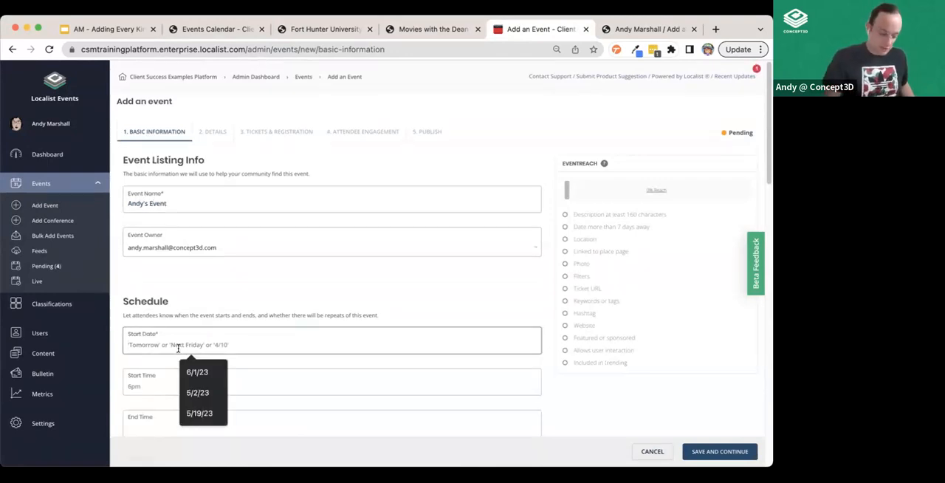
text(5/31/23)
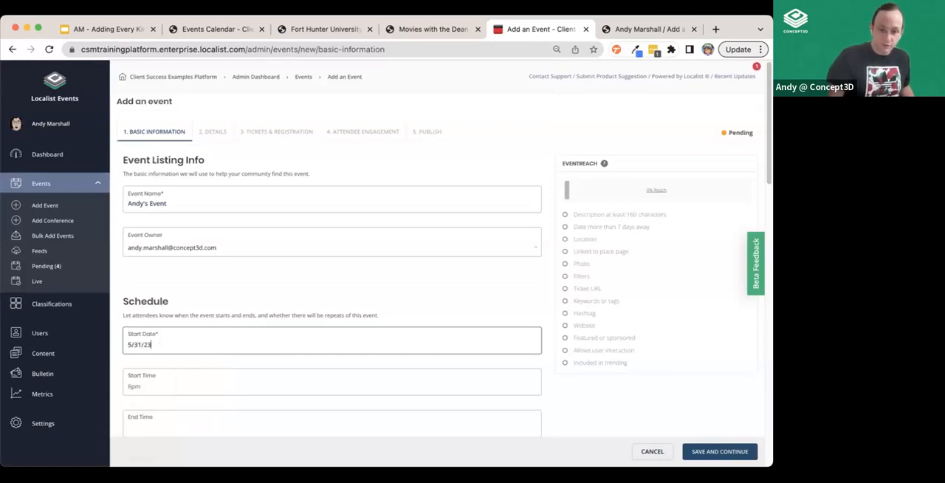
click(720, 452)
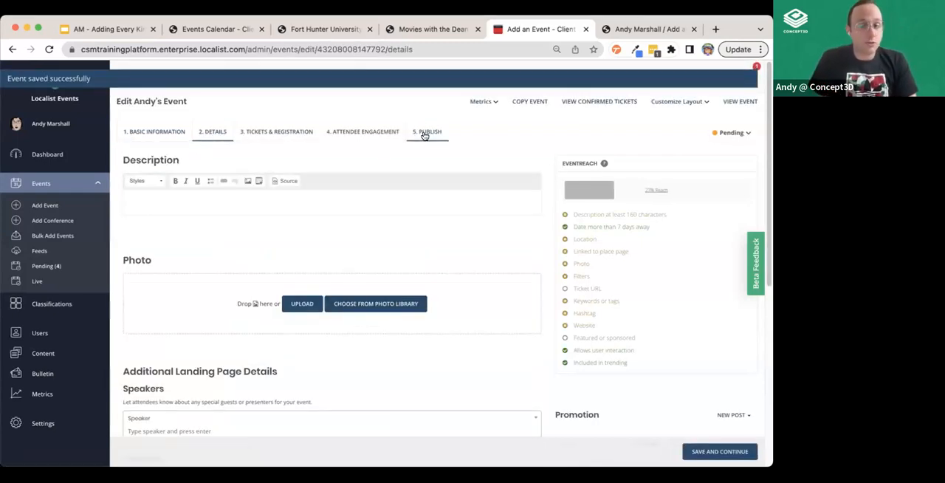
Examine the Status options in the event's Publish settings, and return to its basic information
click(424, 135)
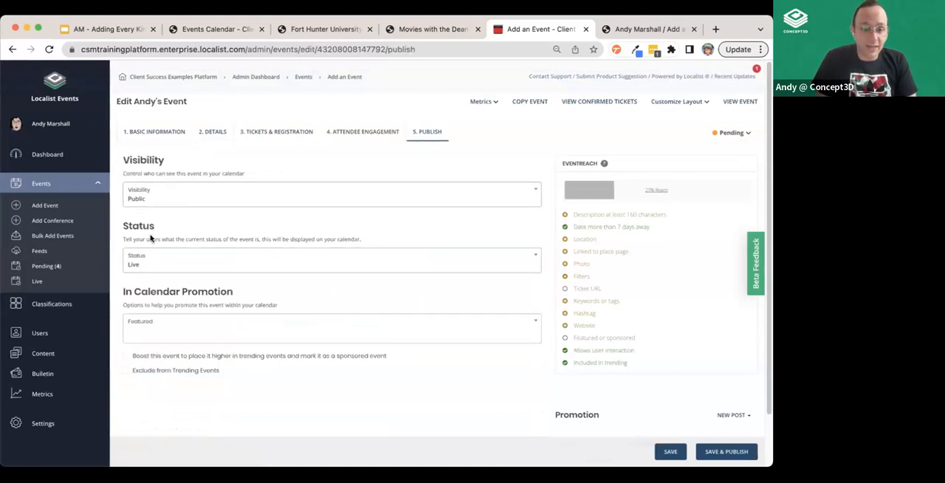
click(151, 264)
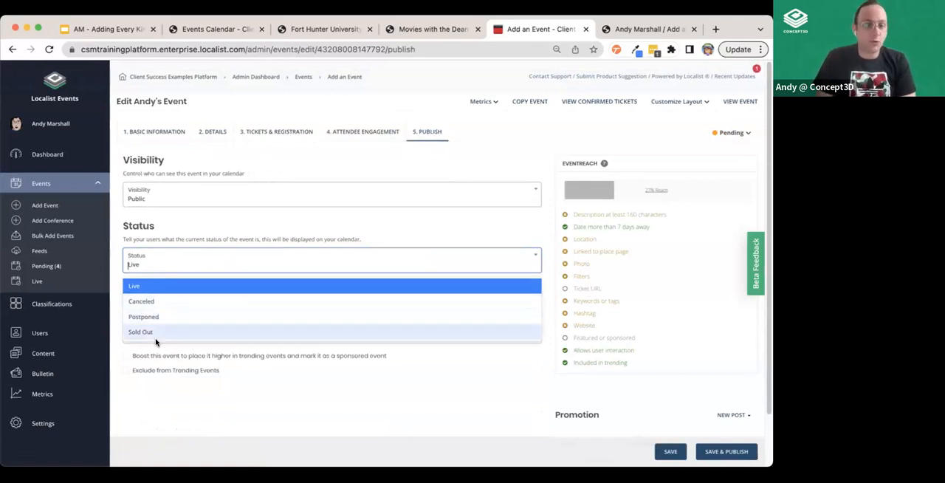
click(255, 151)
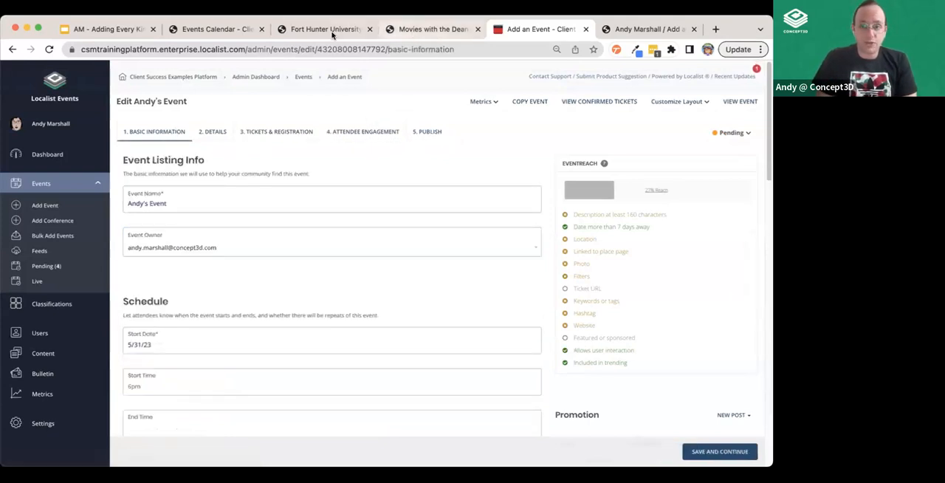
Return to the public event submission form and examine the Repeating options in its Schedule section
click(648, 29)
scroll(295, 305, up, 3)
scroll(152, 295, up, 5)
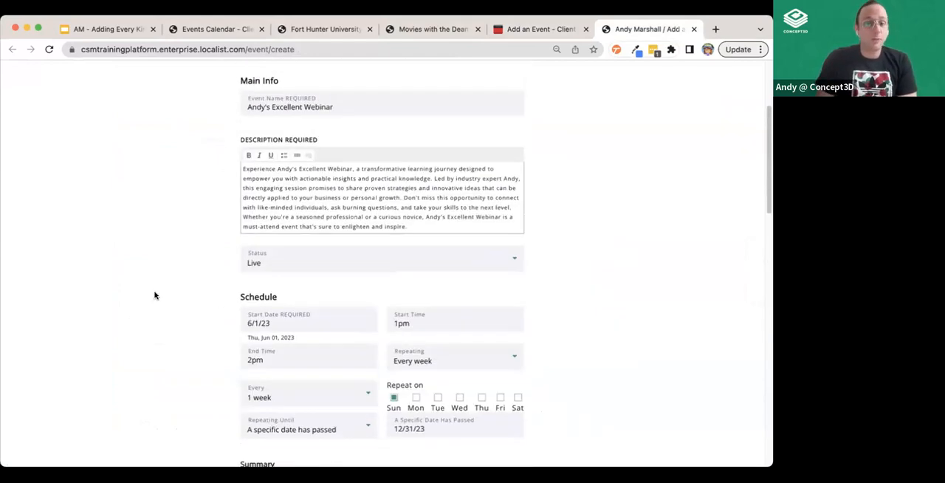
scroll(154, 295, down, 2)
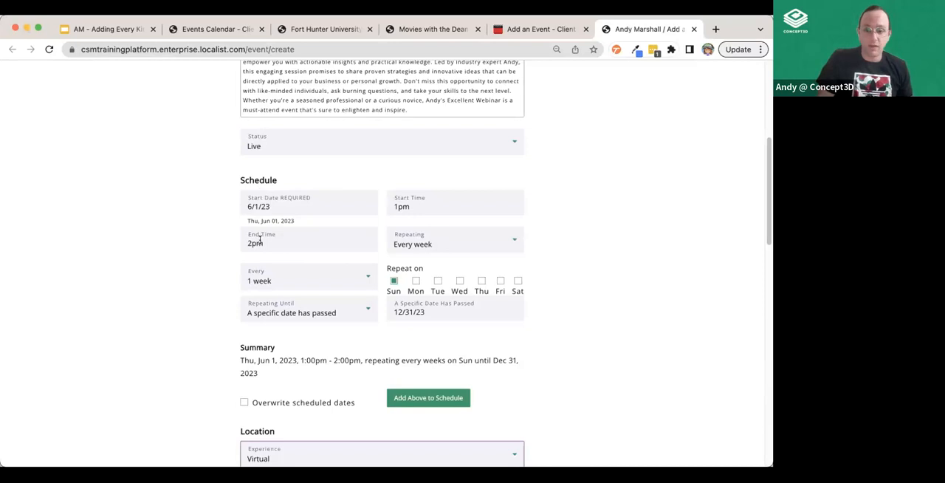
click(404, 243)
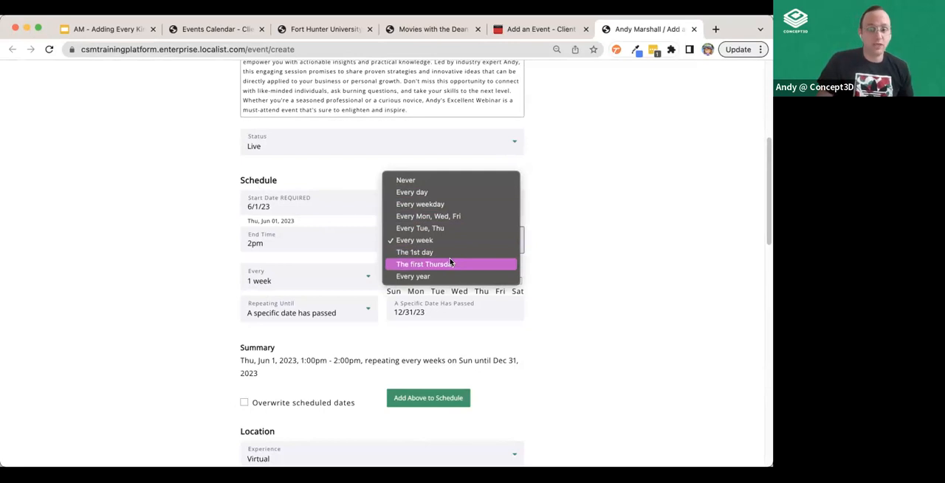
Set the webinar's start date to 6/8/23 in the Schedule section
click(279, 209)
key(BackSpace)
text(8)
Keep the webinar repeating every week, and add Monday and Tuesday to its repeat days
click(482, 245)
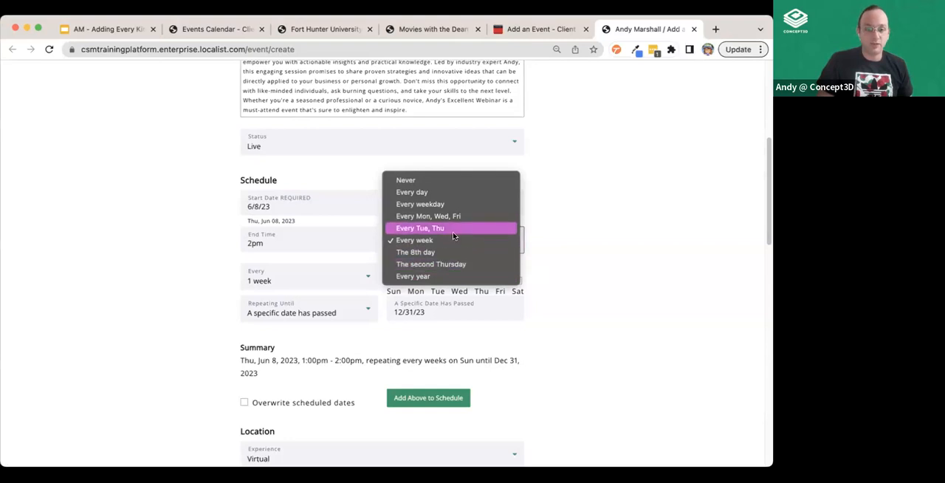
click(448, 242)
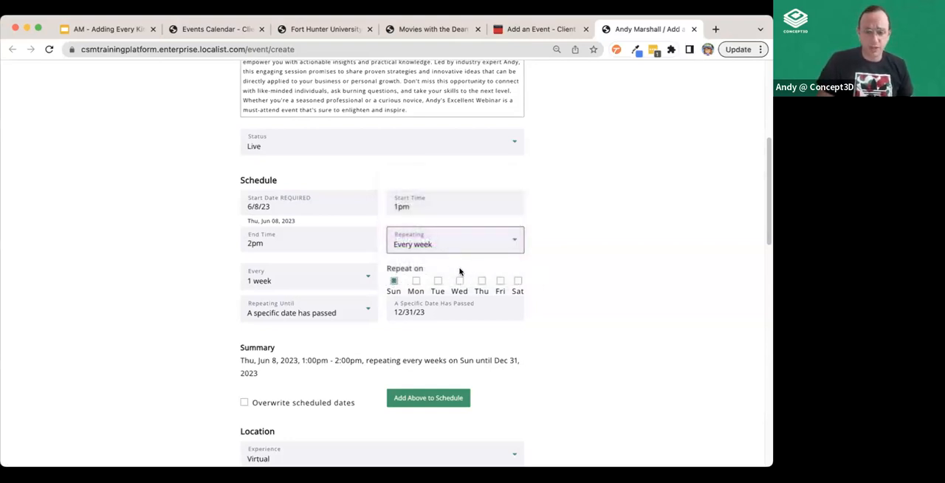
click(414, 282)
click(437, 281)
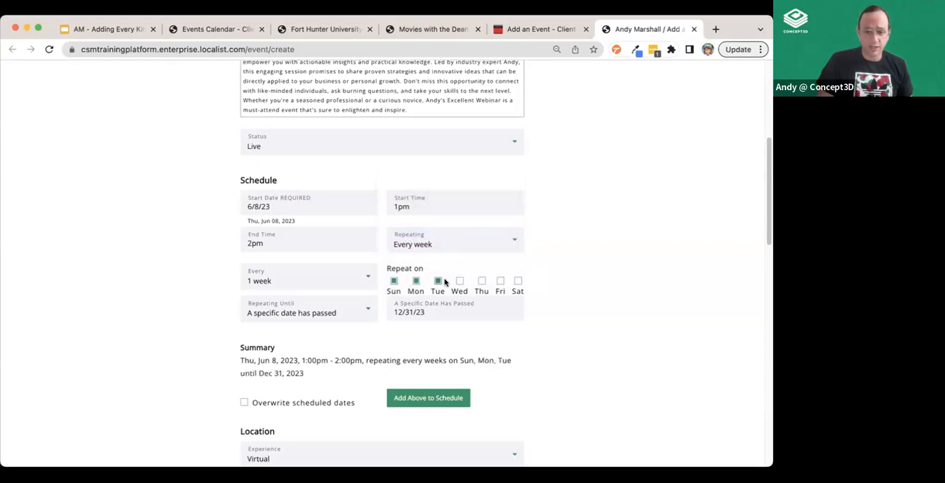
Remove Monday and Tuesday from the webinar's repeat days so that it repeats only on Sunday
click(460, 282)
click(459, 281)
click(437, 281)
click(417, 282)
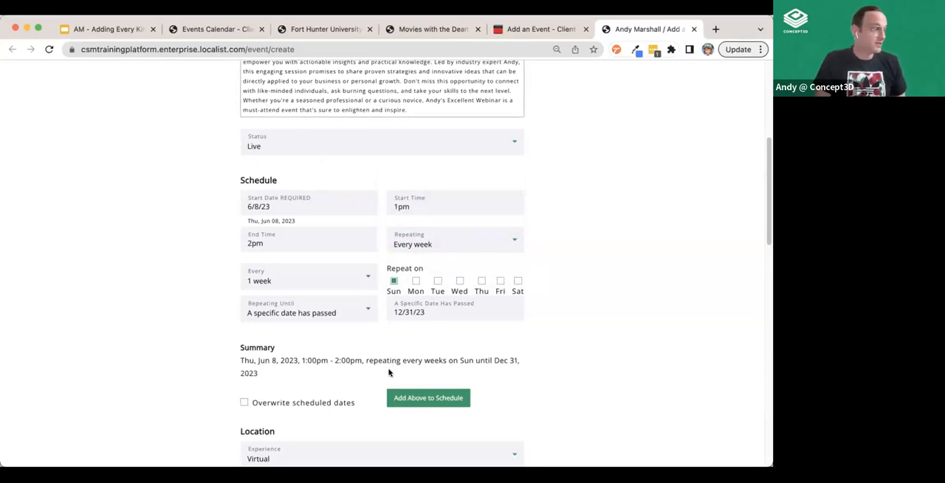
Make the webinar repeat until 12 times have passed, and add the recurrence to the schedule
click(320, 318)
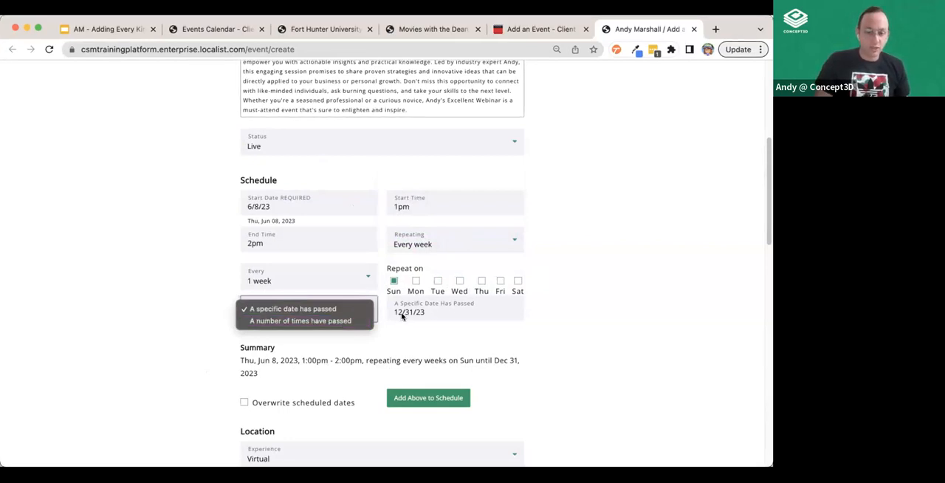
click(317, 321)
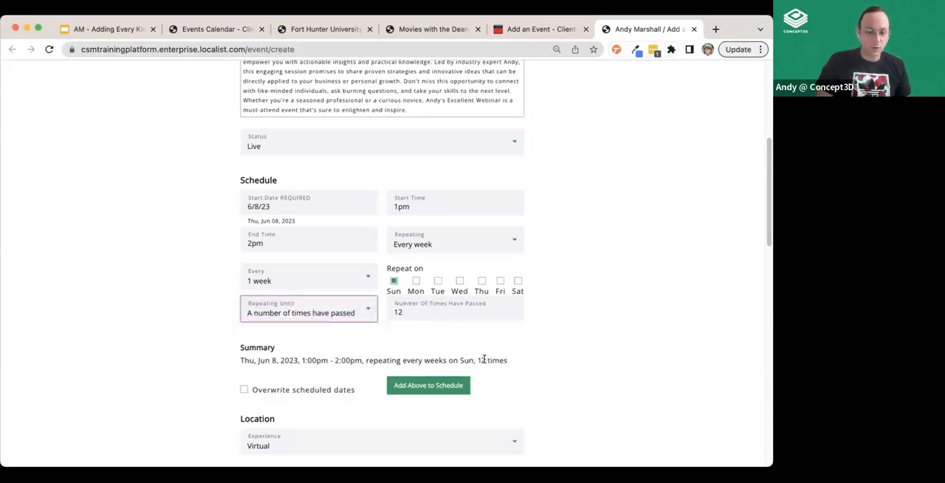
click(456, 388)
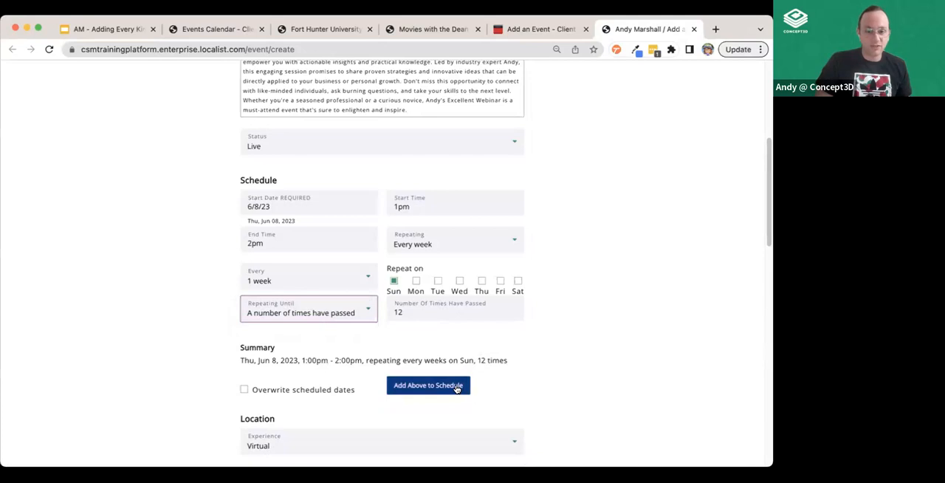
scroll(584, 380, down, 4)
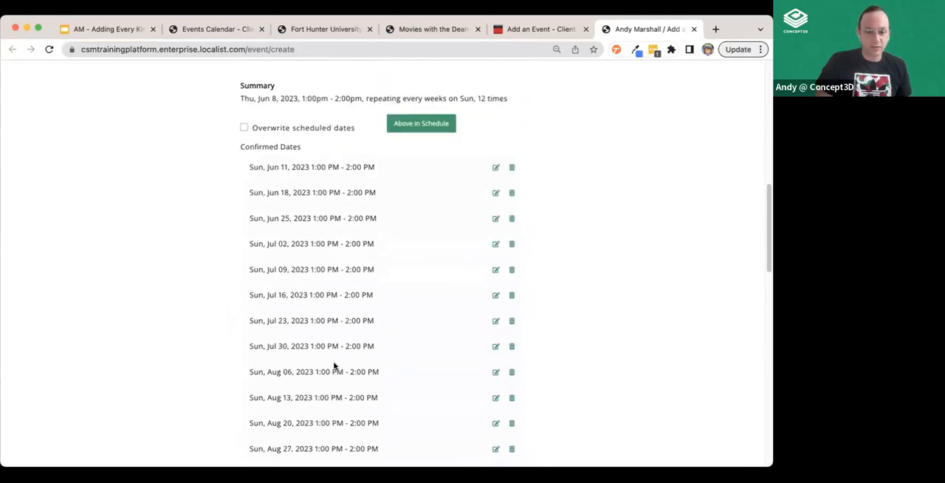
Delete the Sunday, August 6, 2023 occurrence from the webinar's confirmed dates and review the remaining dates
scroll(328, 366, down, 4)
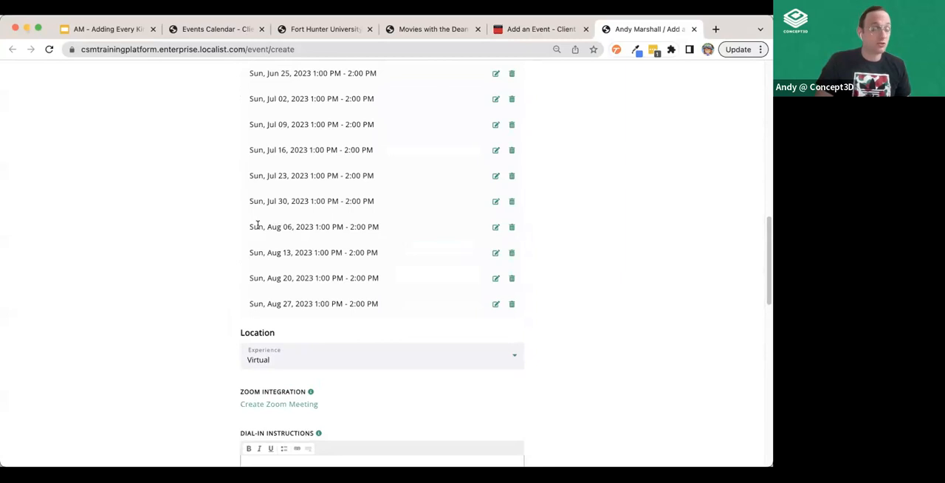
click(512, 228)
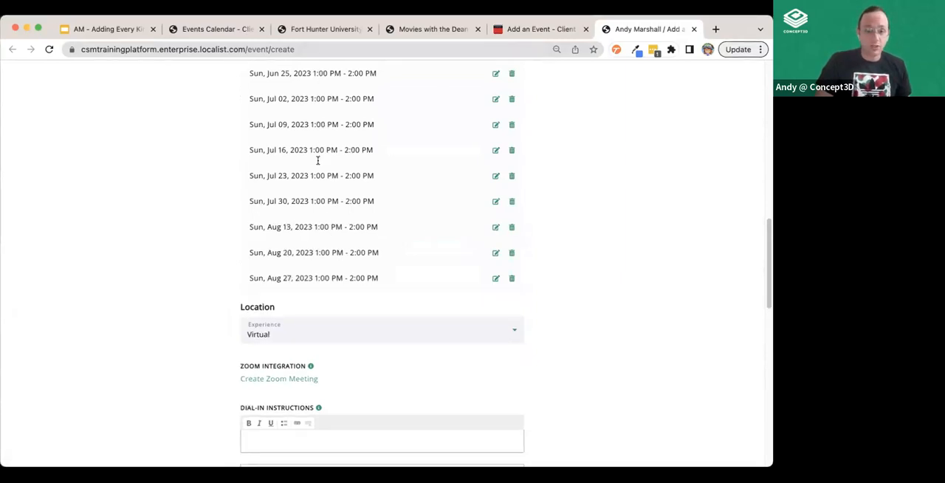
scroll(325, 214, up, 3)
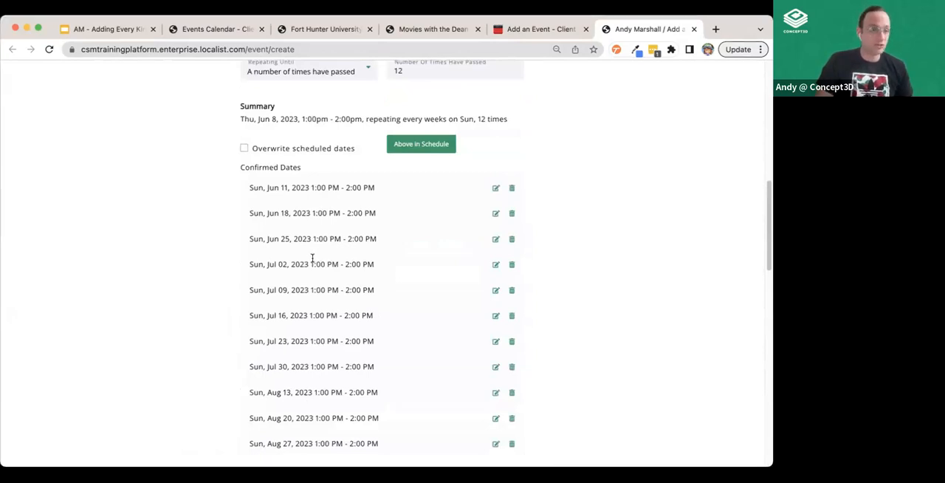
scroll(339, 310, down, 2)
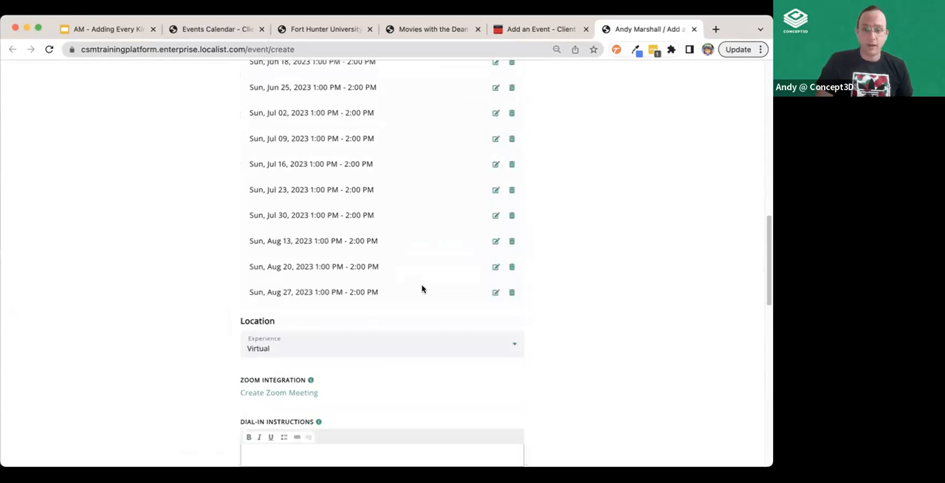
scroll(421, 288, up, 5)
Return to the admin dashboard's event editor and set the event's end time to 7pm in its Schedule section
click(531, 28)
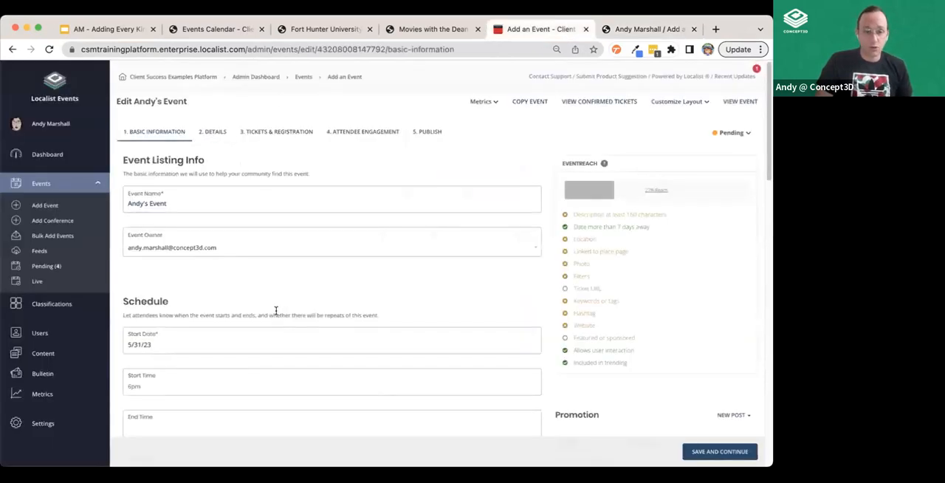
scroll(273, 311, down, 1)
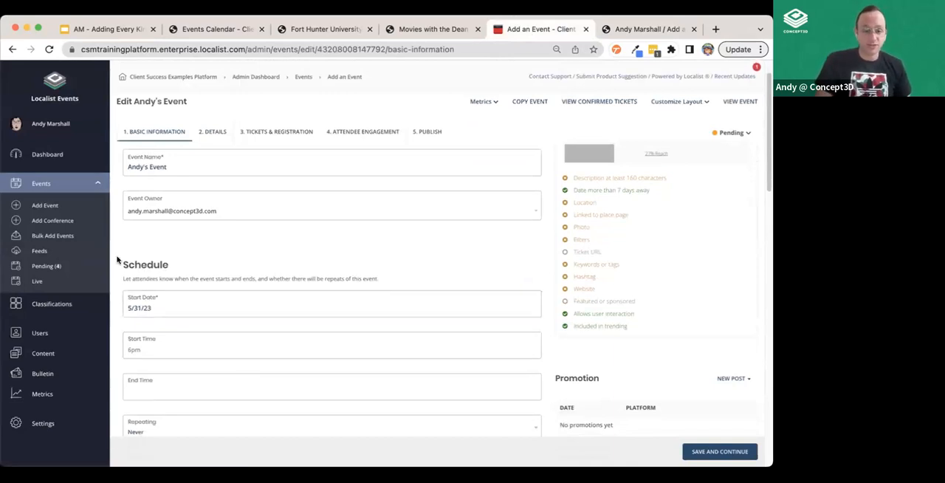
scroll(132, 292, down, 1)
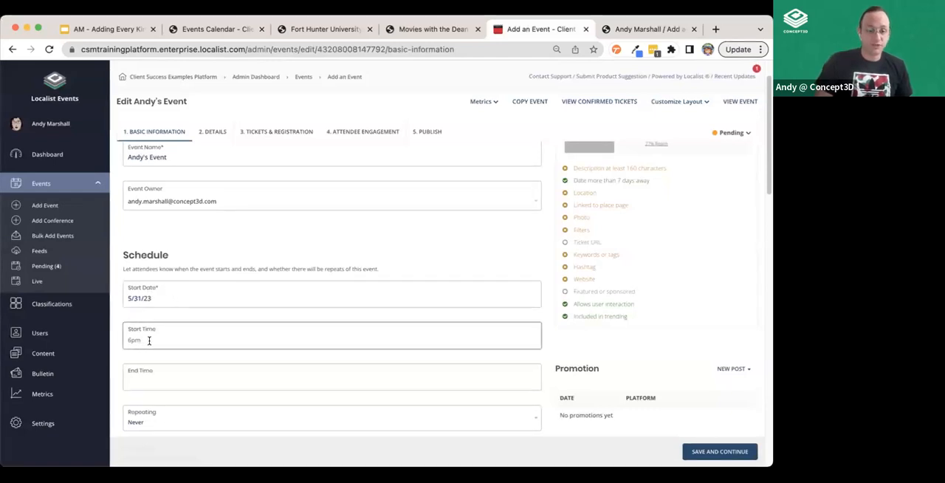
click(142, 376)
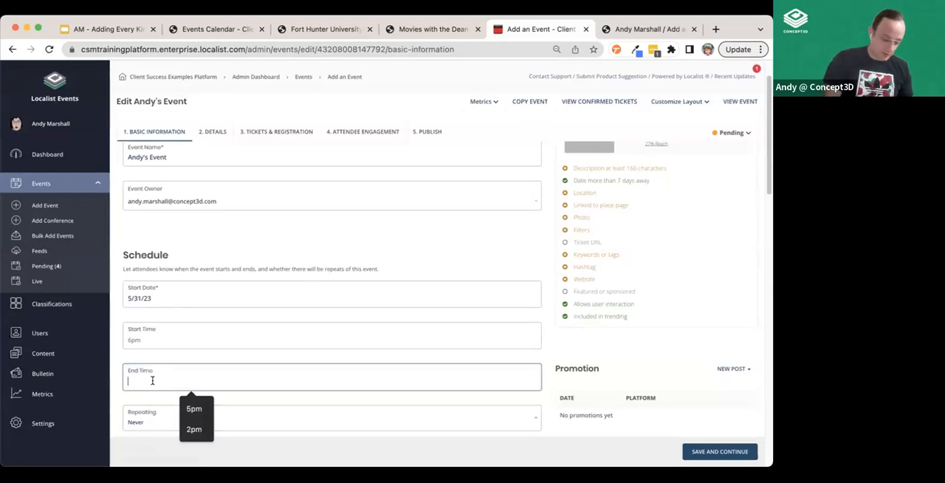
text(7pm)
Make the admin event repeat weekly at an interval of 2 weeks, on Monday and Thursday
scroll(295, 295, down, 2)
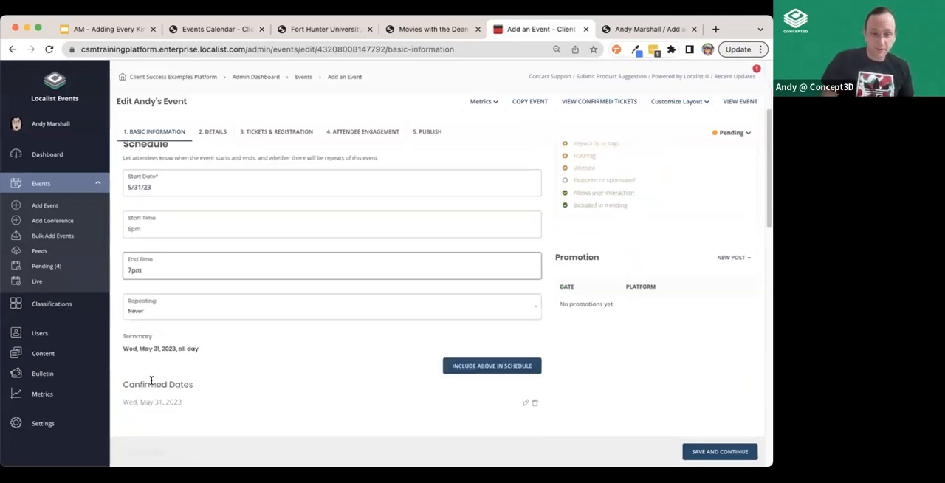
click(143, 293)
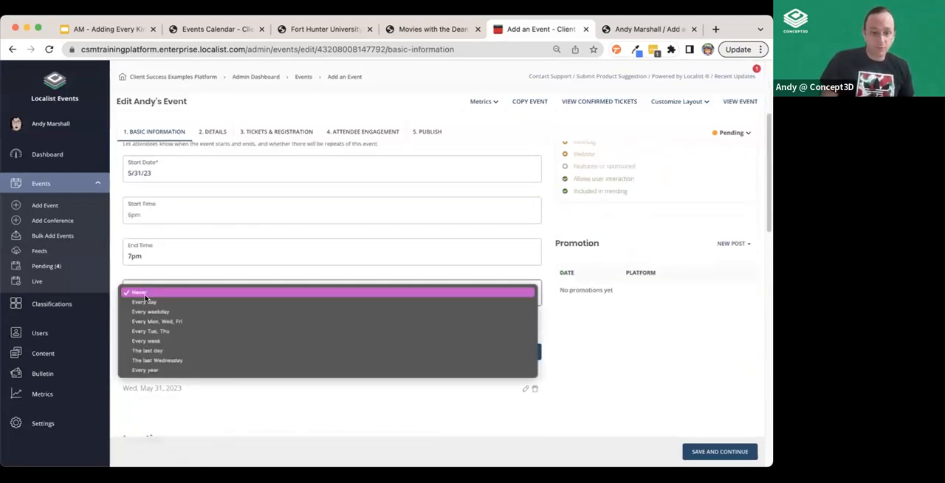
click(178, 340)
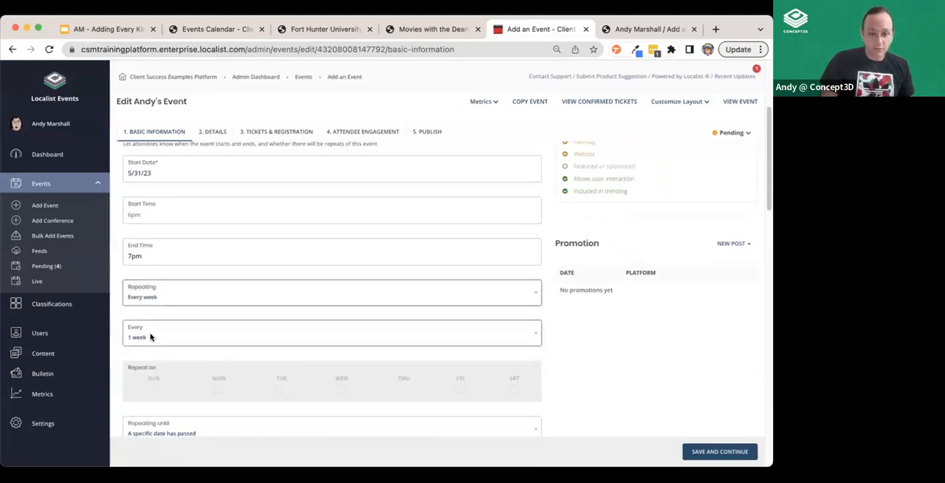
click(194, 337)
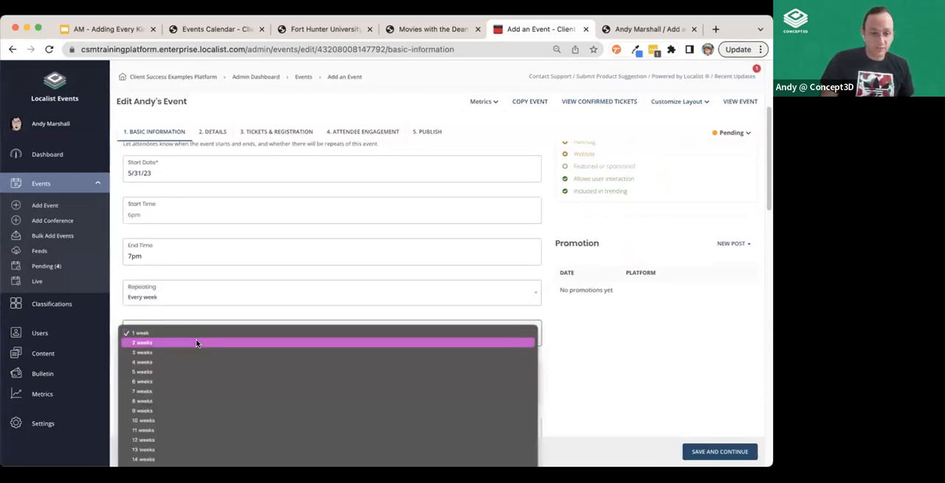
click(196, 343)
click(217, 388)
click(402, 389)
End the admin event's recurrence after 12 times, include it in the schedule, and review the confirmed dates
scroll(221, 310, down, 3)
click(158, 289)
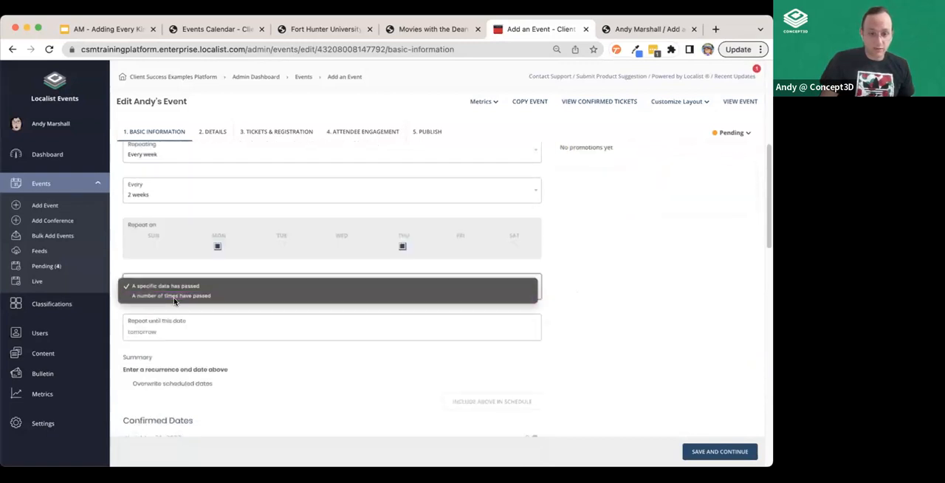
click(175, 296)
click(149, 334)
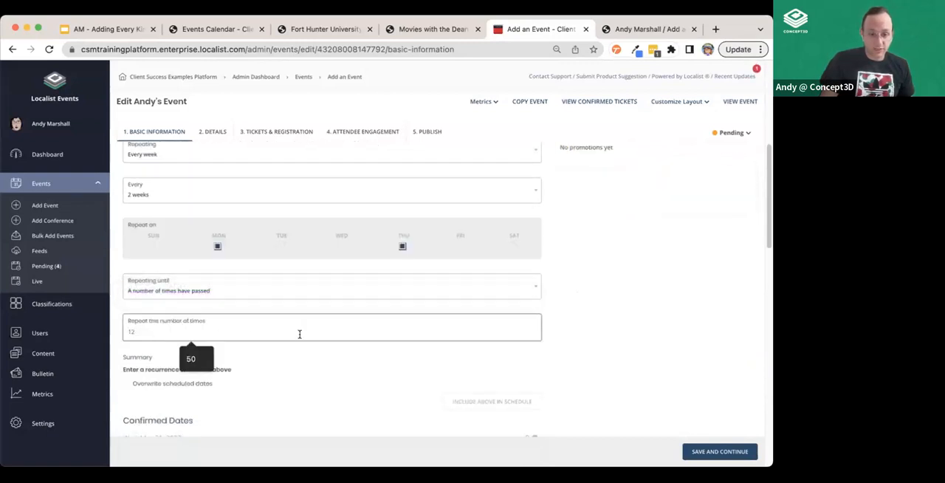
text(12)
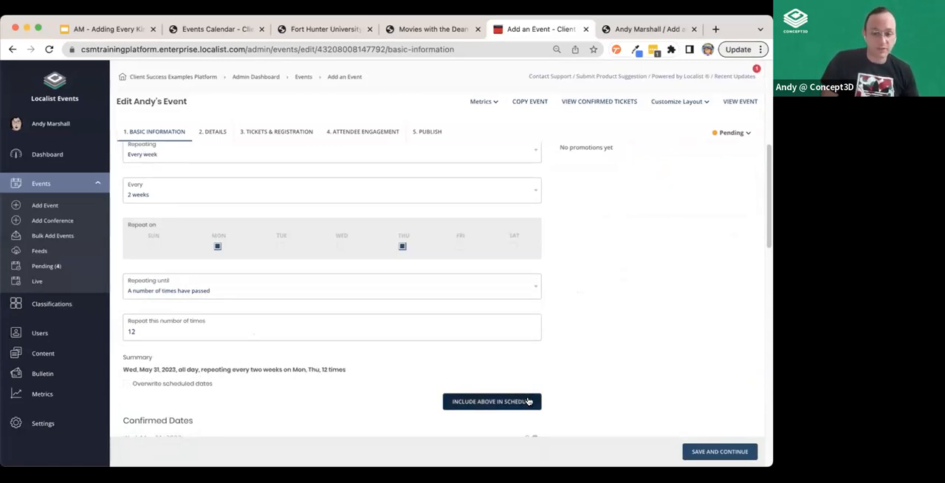
click(493, 400)
scroll(523, 374, down, 5)
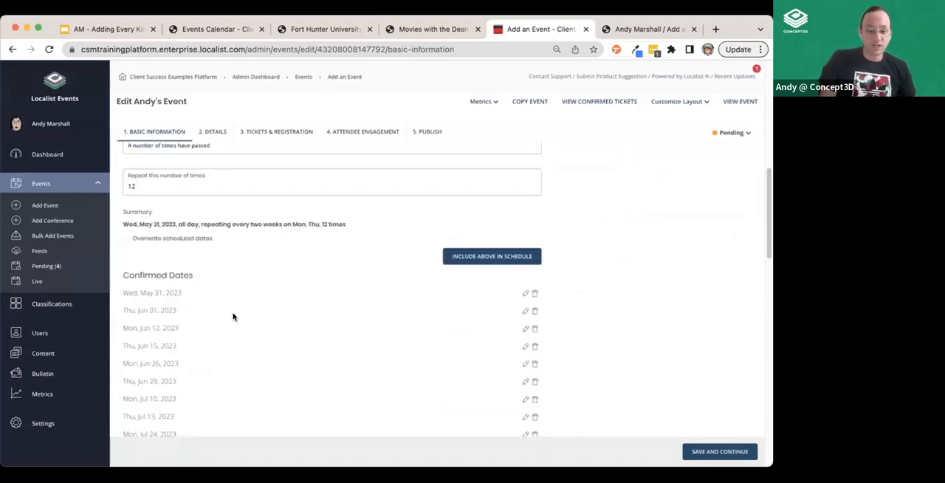
scroll(195, 330, down, 3)
scroll(192, 354, up, 3)
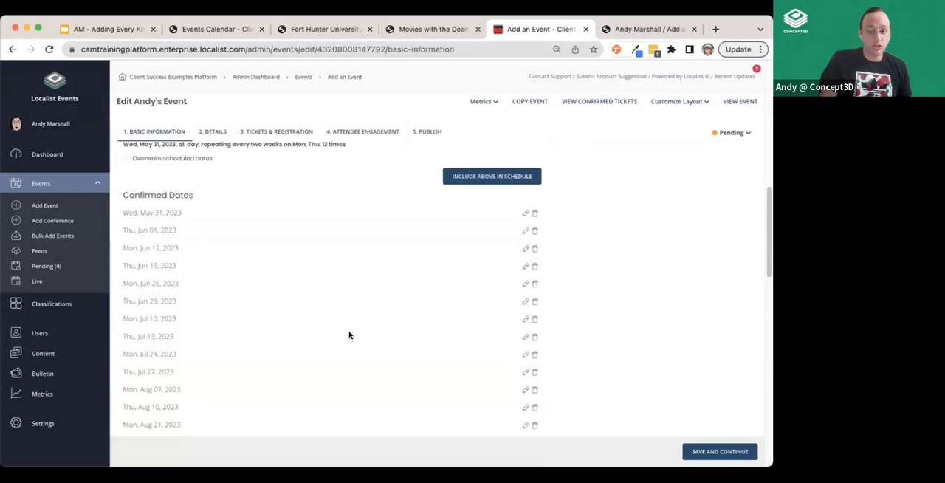
scroll(347, 335, down, 1)
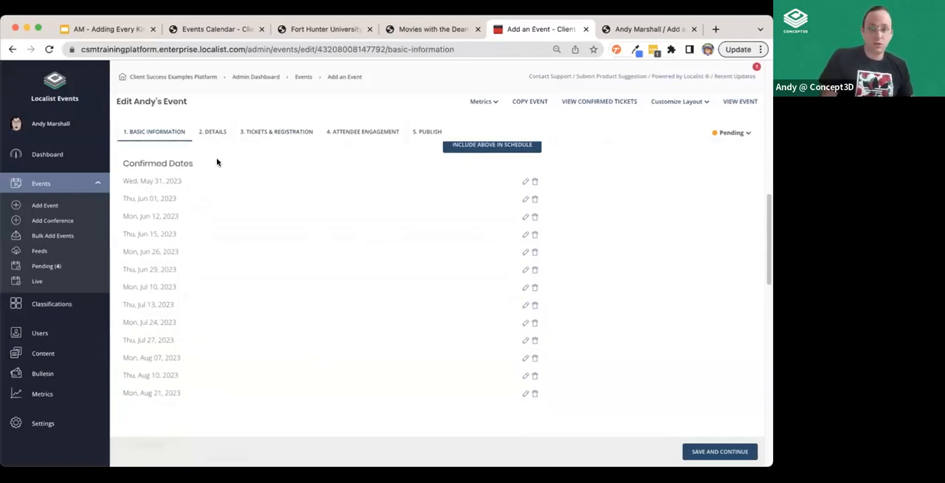
scroll(200, 305, up, 5)
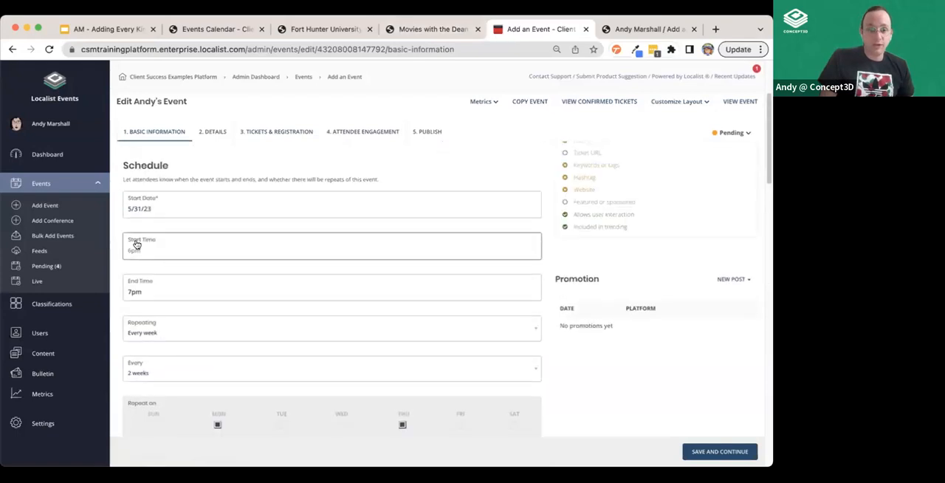
Return to the admin dashboard, and view the Fort Hunter University Conference of Wellbeing page to examine its details, speakers and session schedule
click(47, 155)
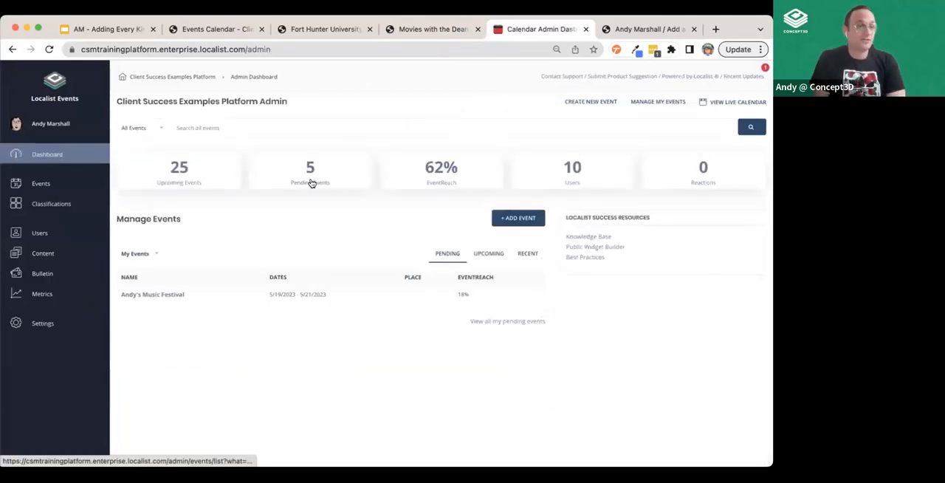
click(332, 30)
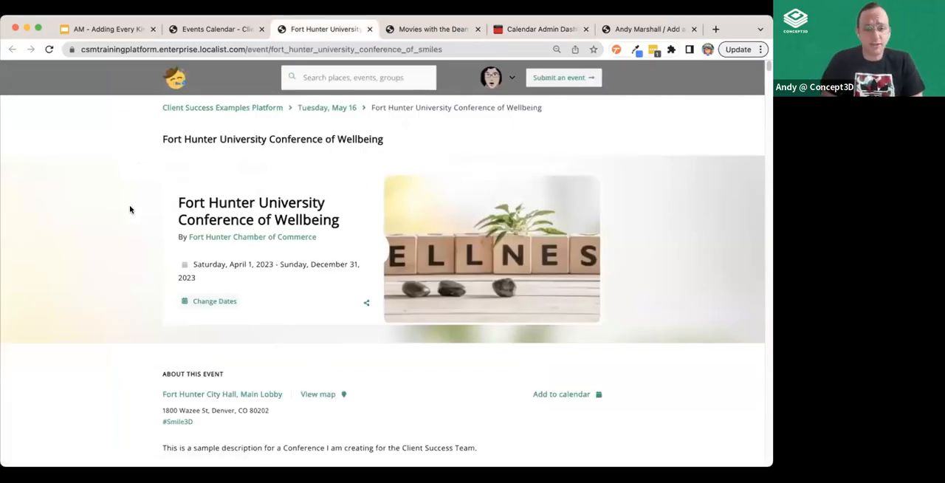
scroll(111, 225, down, 3)
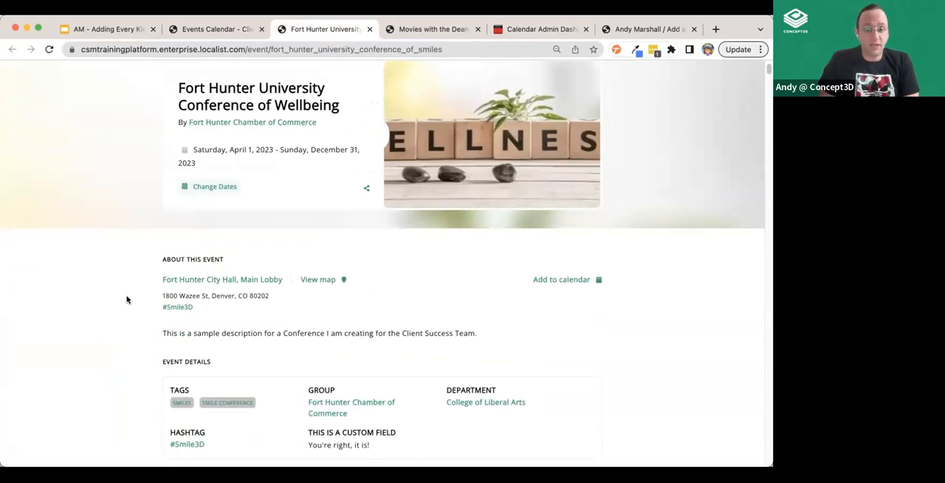
scroll(158, 194, up, 3)
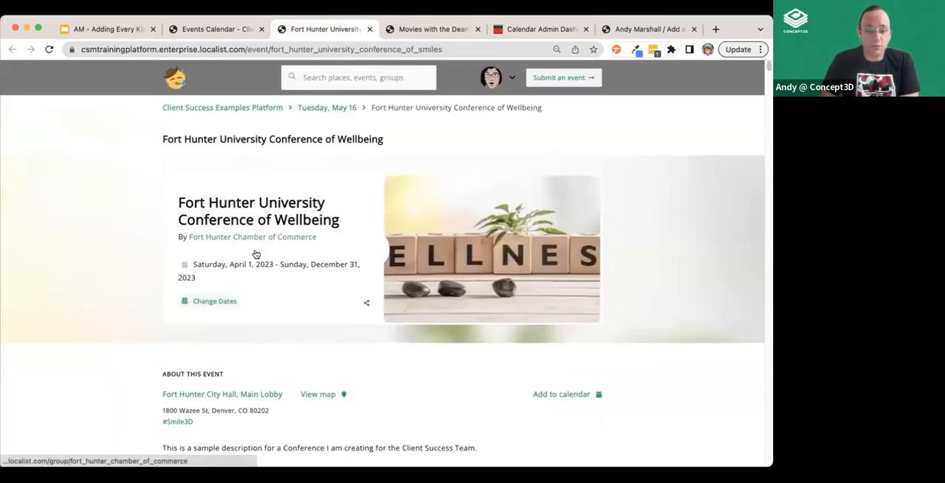
scroll(315, 342, down, 1)
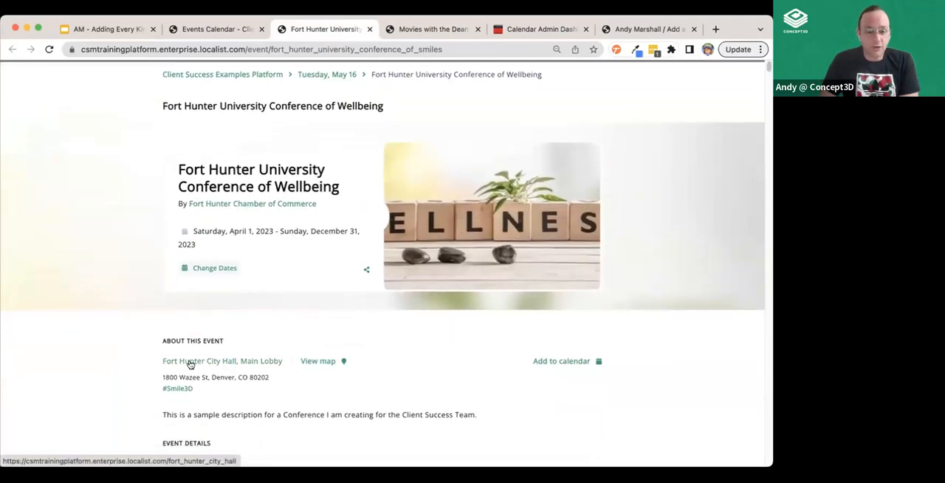
scroll(460, 254, down, 4)
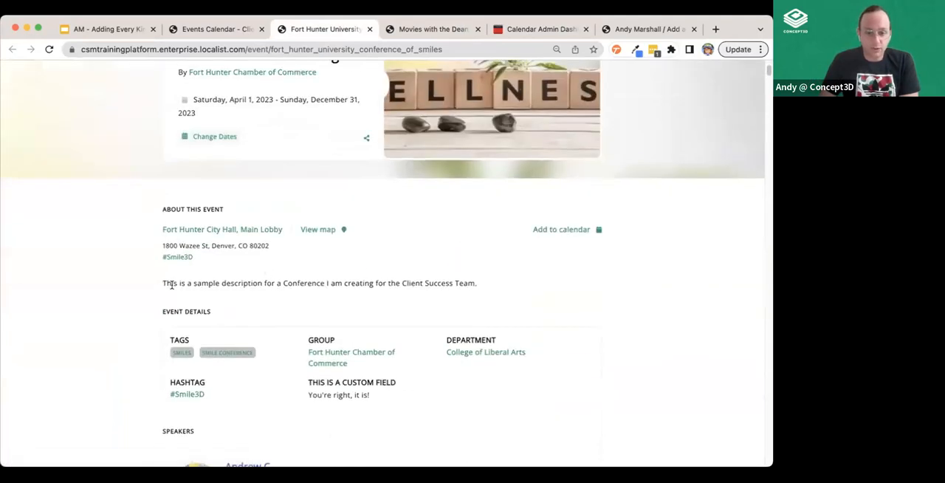
scroll(565, 303, down, 3)
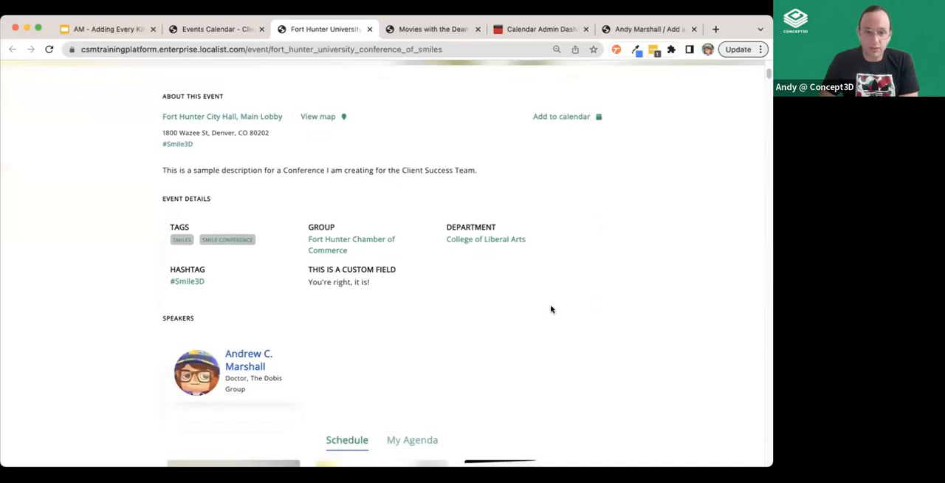
scroll(608, 317, down, 4)
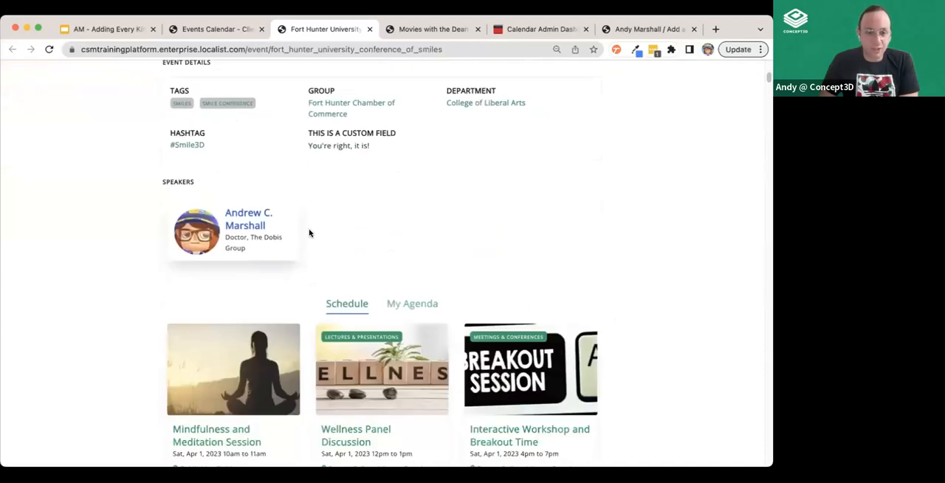
scroll(705, 231, down, 4)
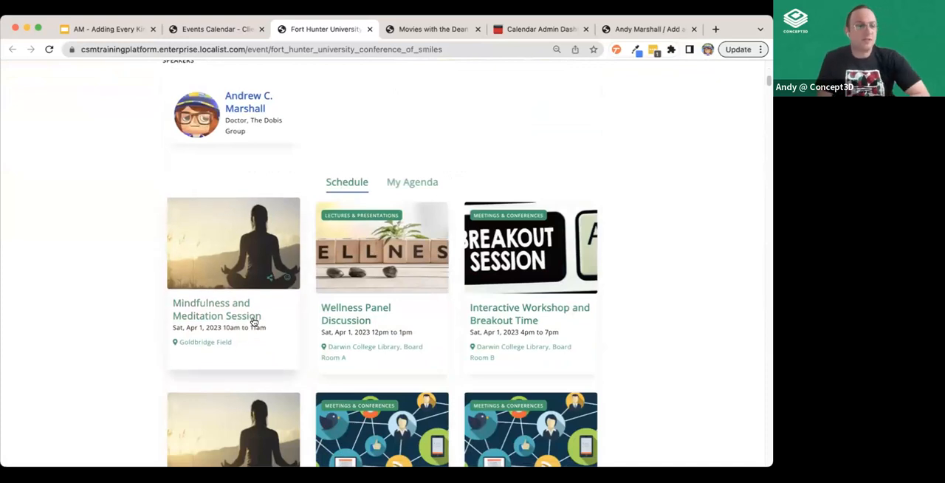
scroll(686, 275, up, 10)
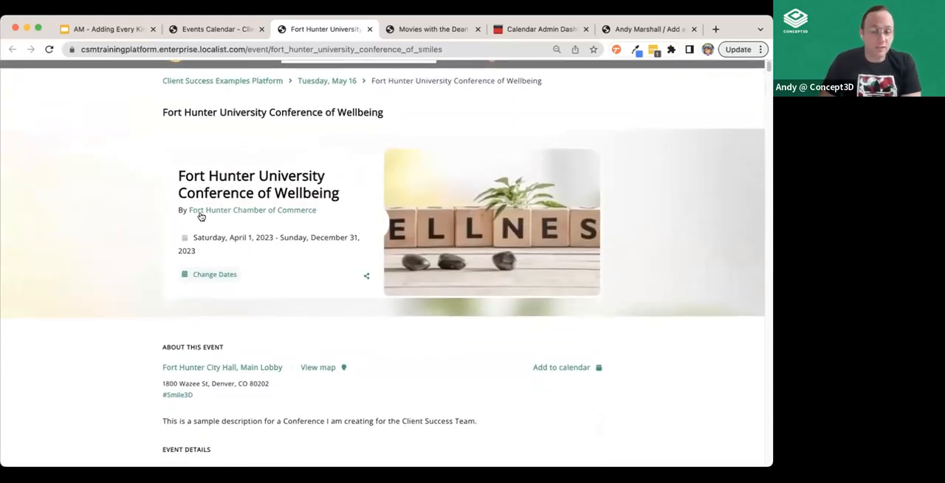
scroll(200, 215, down, 10)
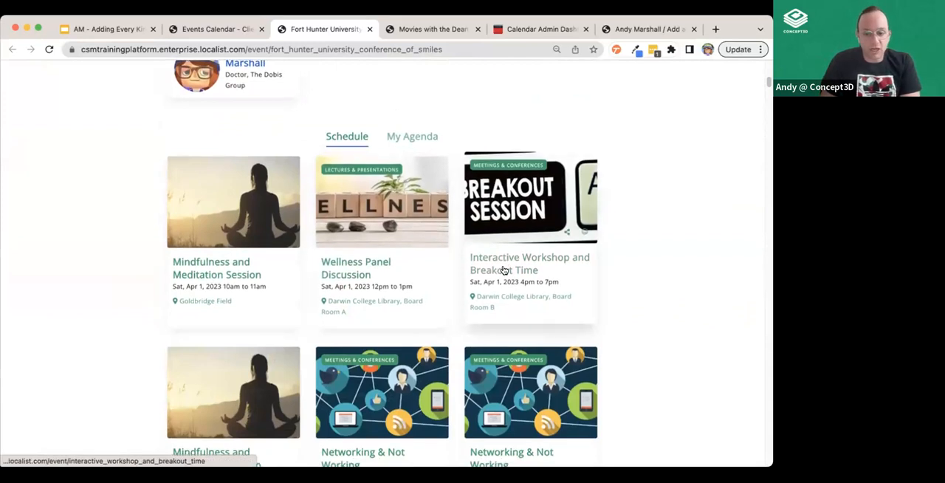
Look through the session cards in the Conference of Wellbeing's schedule and return to the page's event summary
scroll(502, 270, down, 2)
scroll(169, 391, down, 2)
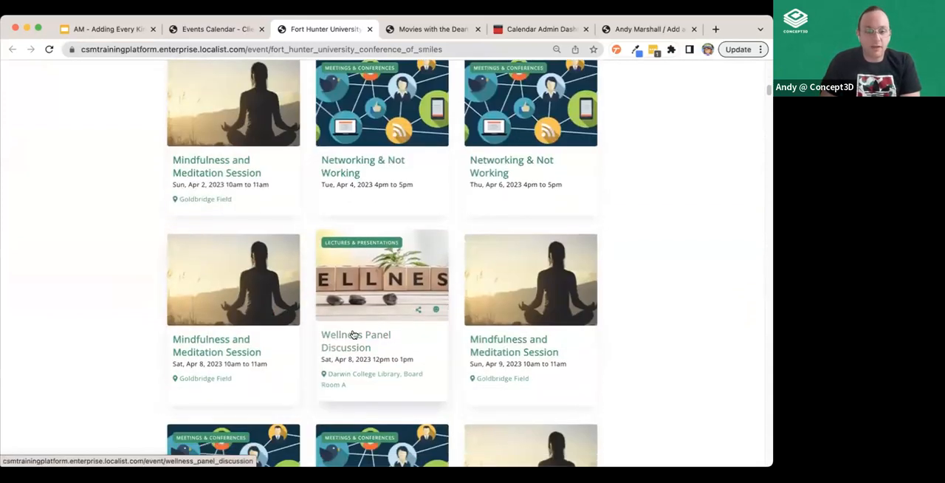
scroll(580, 331, up, 8)
scroll(580, 330, up, 5)
scroll(327, 323, down, 2)
scroll(314, 285, up, 2)
scroll(307, 299, down, 6)
scroll(307, 299, down, 3)
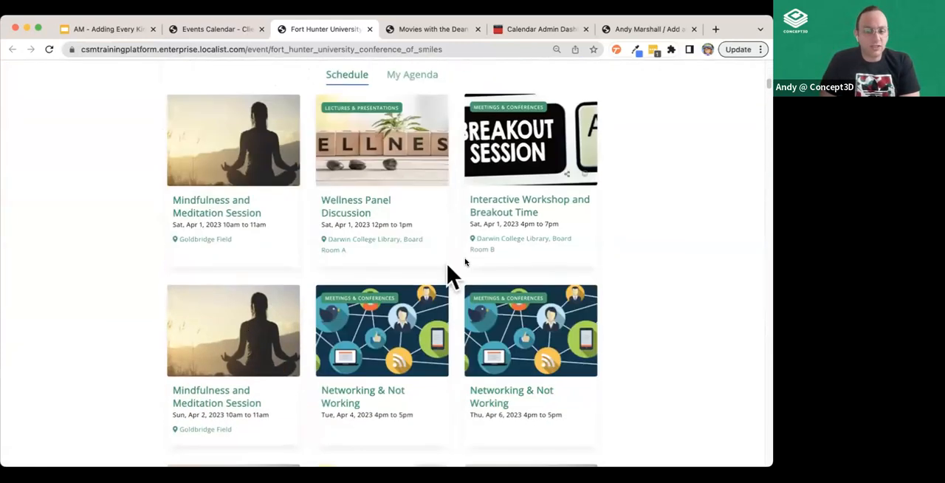
scroll(472, 266, up, 10)
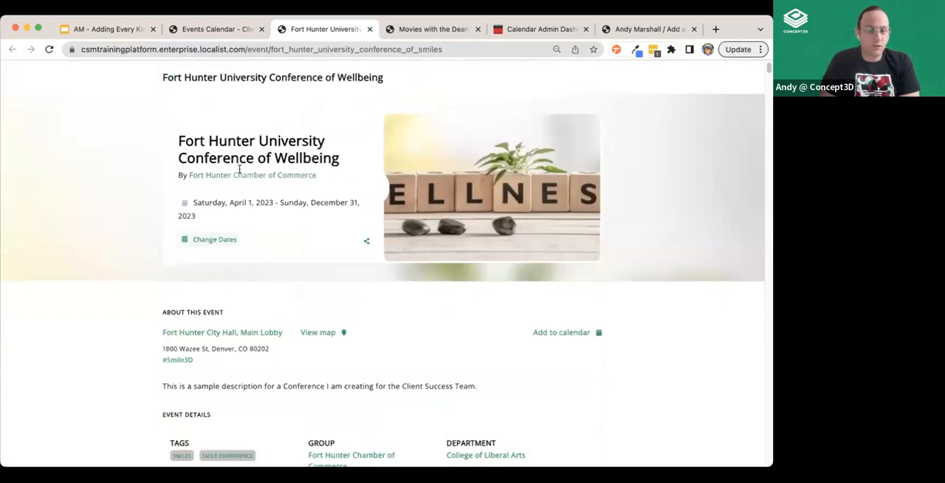
scroll(258, 170, up, 2)
Switch to the public events calendar and find the Fort Hunter University Conference of Wellbeing among the trending events
click(215, 30)
scroll(299, 219, up, 15)
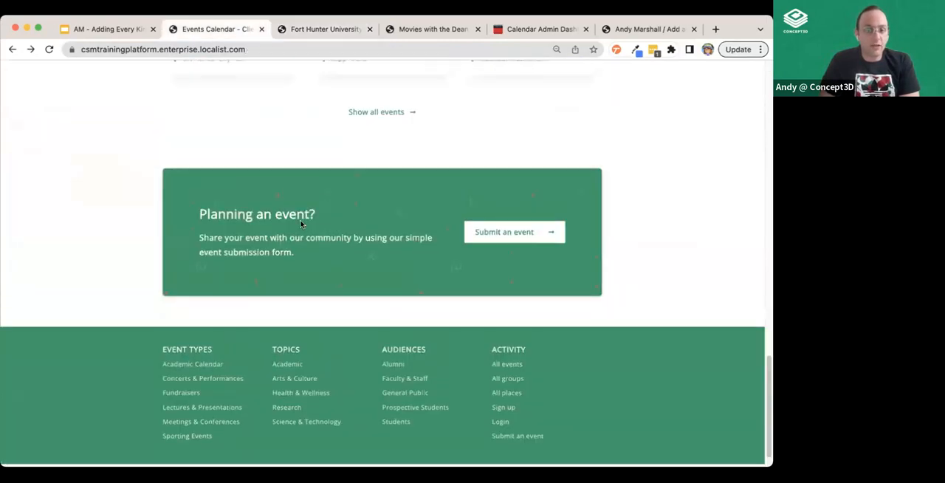
scroll(299, 249, down, 3)
scroll(299, 249, down, 5)
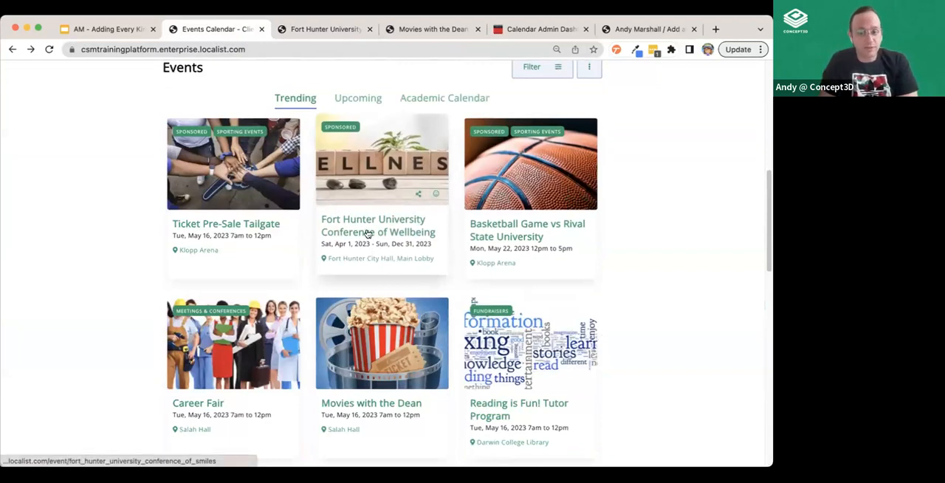
Return to the Conference of Wellbeing page, view its personal agenda, and go back to its full schedule and event details
click(331, 31)
scroll(225, 276, down, 10)
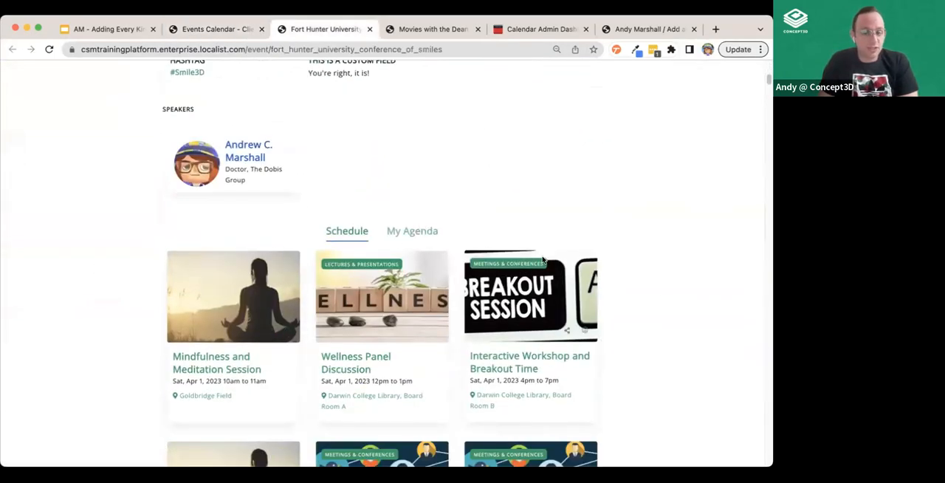
click(424, 238)
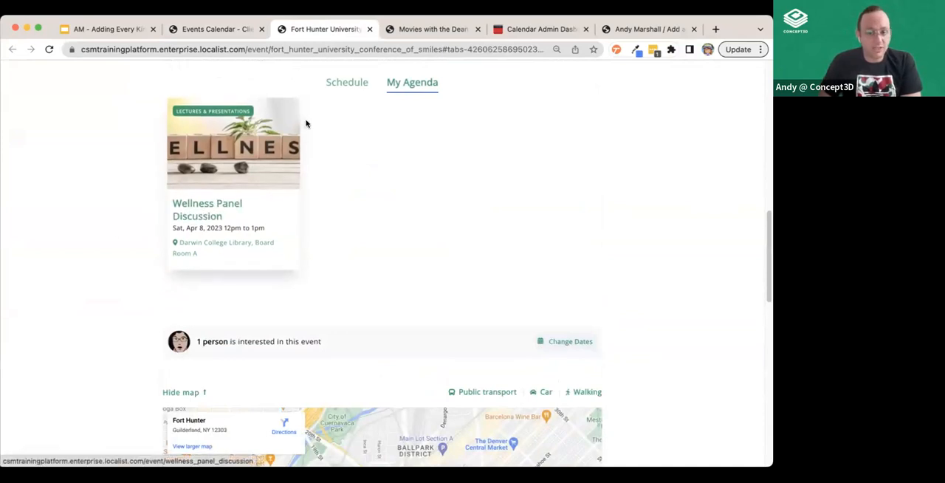
click(331, 84)
scroll(662, 281, up, 2)
scroll(662, 281, up, 4)
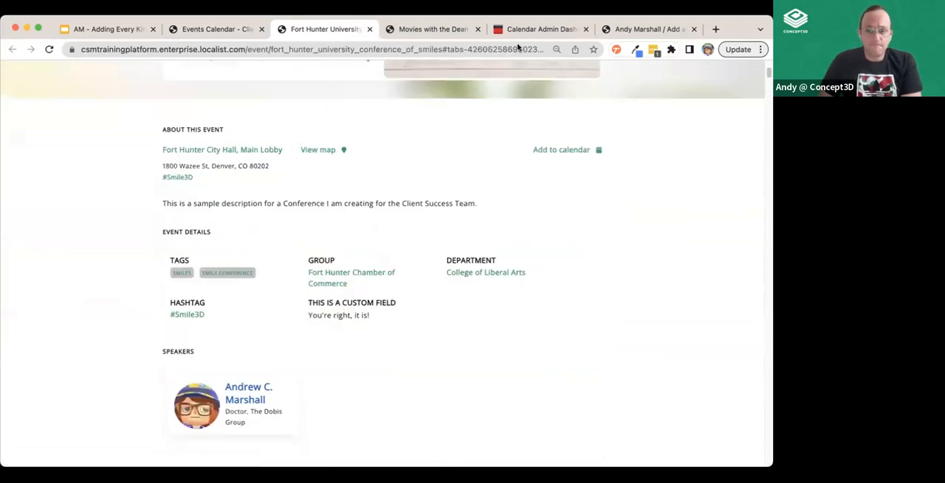
Start a new conference in the admin dashboard and name it with the suggested Music Festival title
click(515, 29)
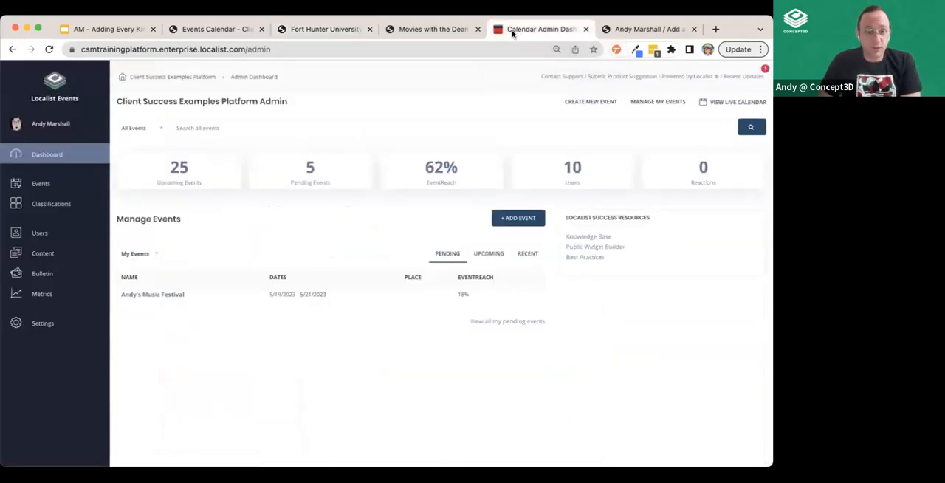
click(63, 188)
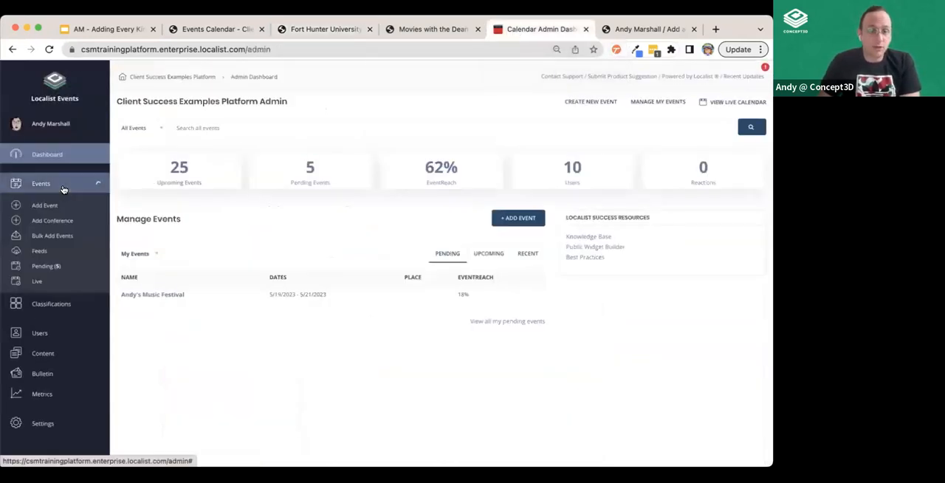
click(63, 222)
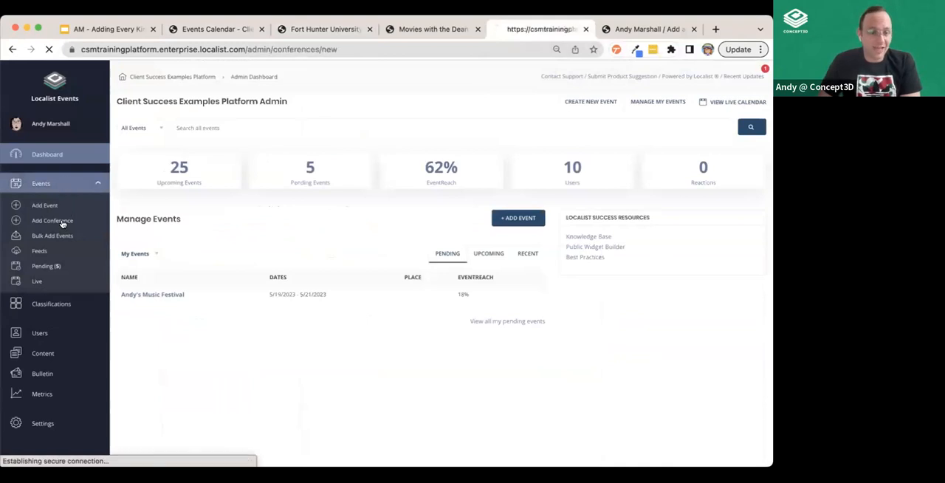
click(302, 162)
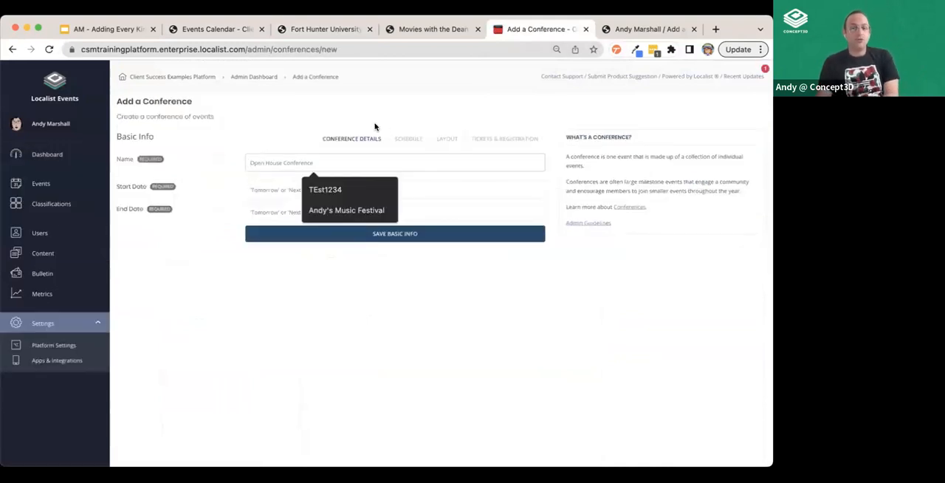
click(343, 114)
click(301, 161)
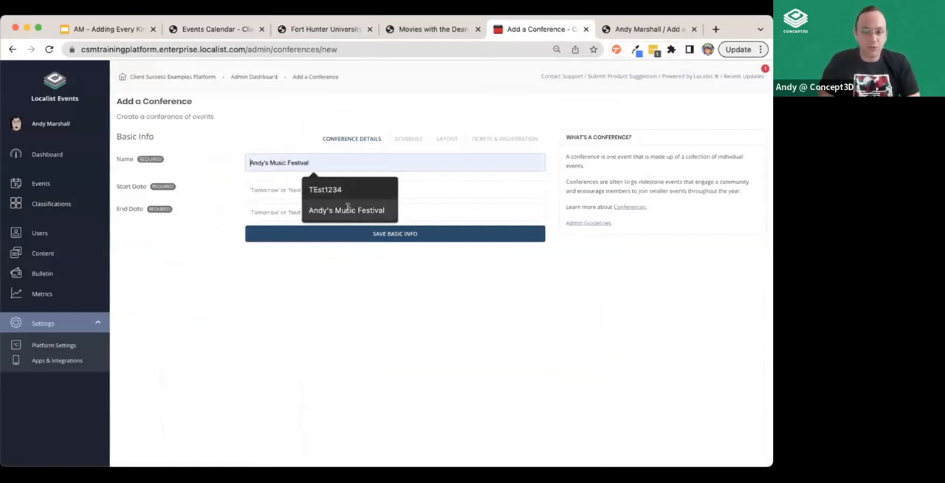
click(347, 210)
Set the conference's start date to 5/31/23 and end date to 6/2/23, and save the basic info
click(313, 185)
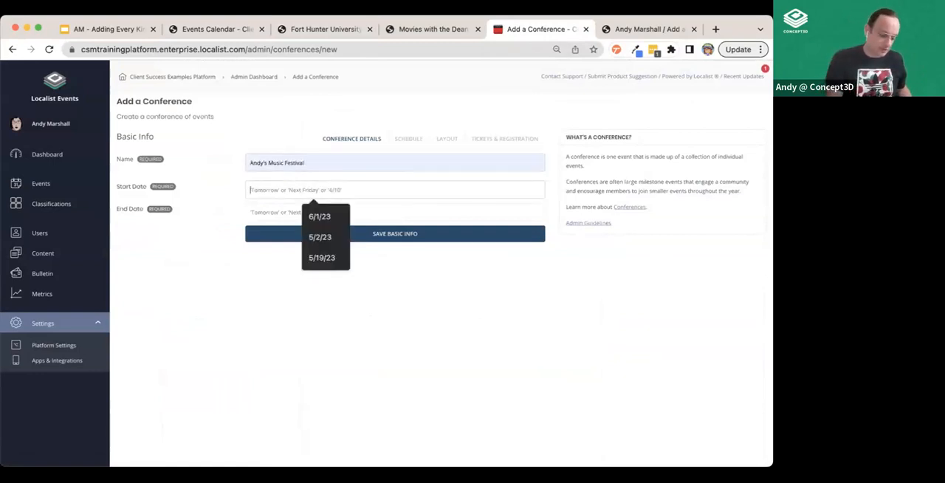
text(5/31/23)
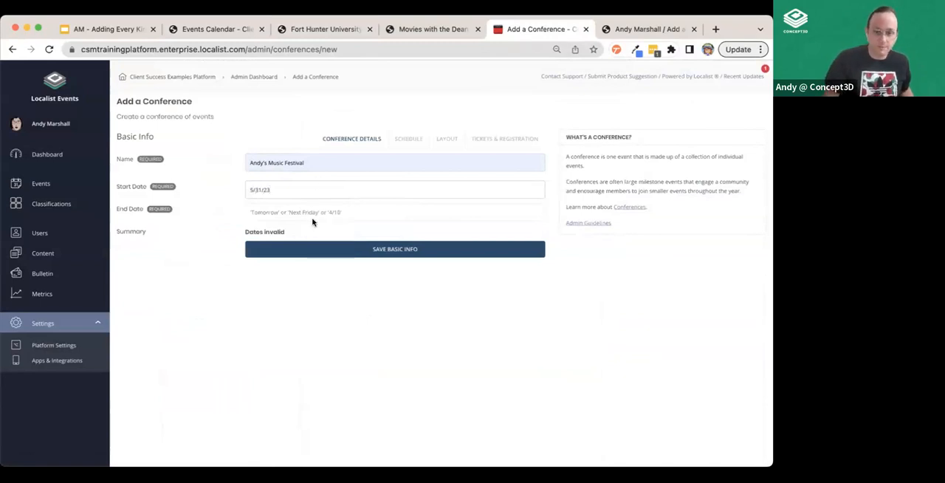
click(304, 206)
text(6/2/23)
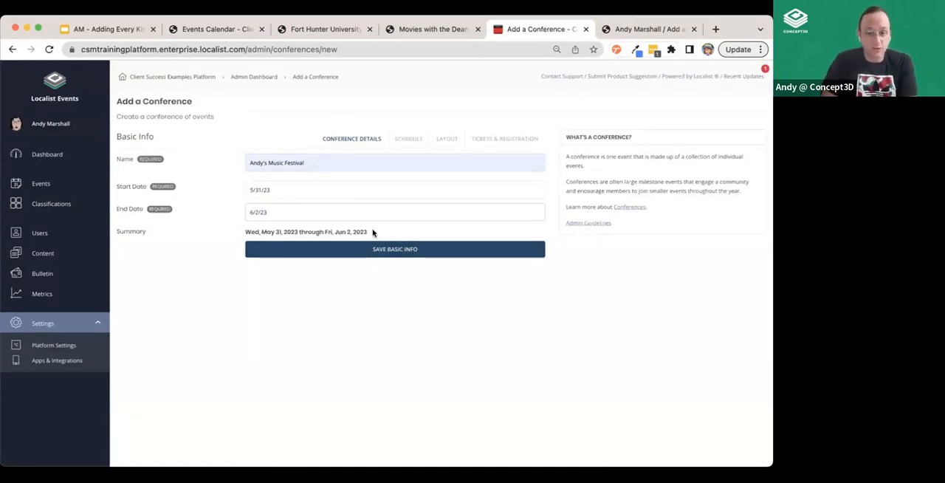
click(401, 253)
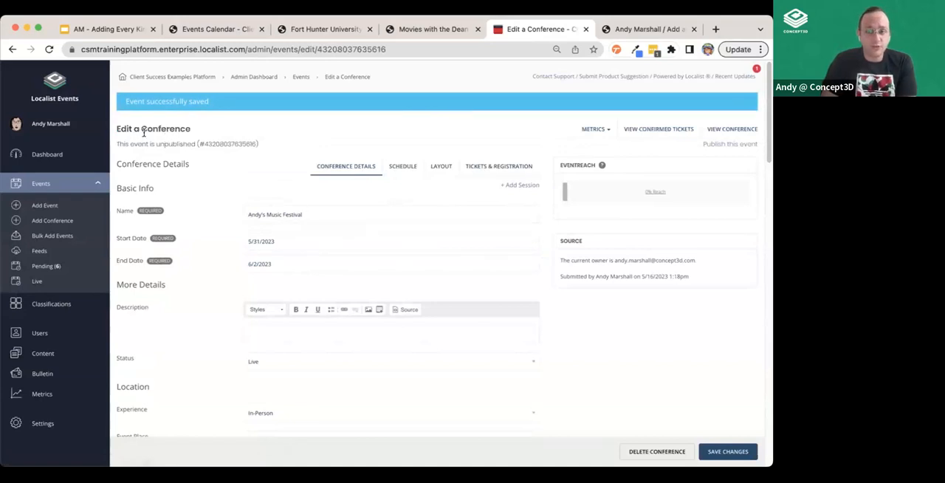
Review the new conference's details, and open a session form from its schedule to examine the event details and ticket settings
scroll(268, 312, down, 15)
scroll(338, 349, down, 3)
scroll(337, 348, up, 20)
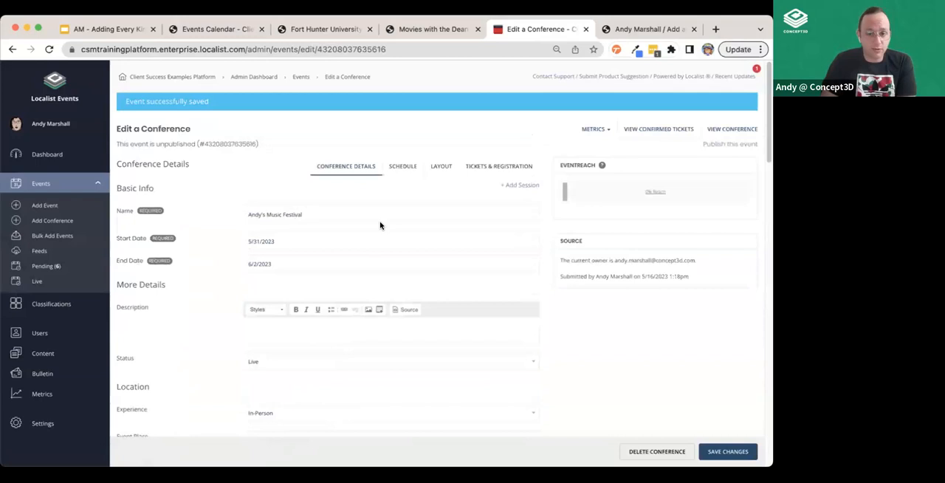
click(407, 175)
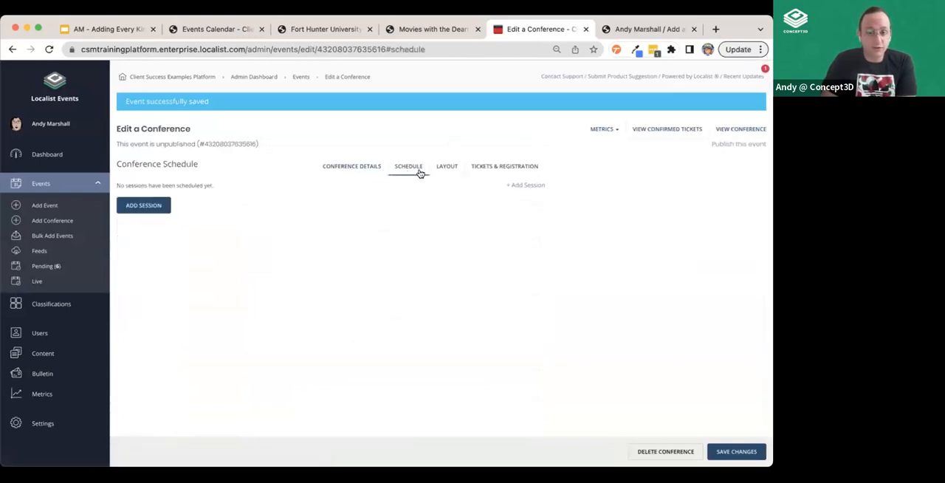
click(125, 207)
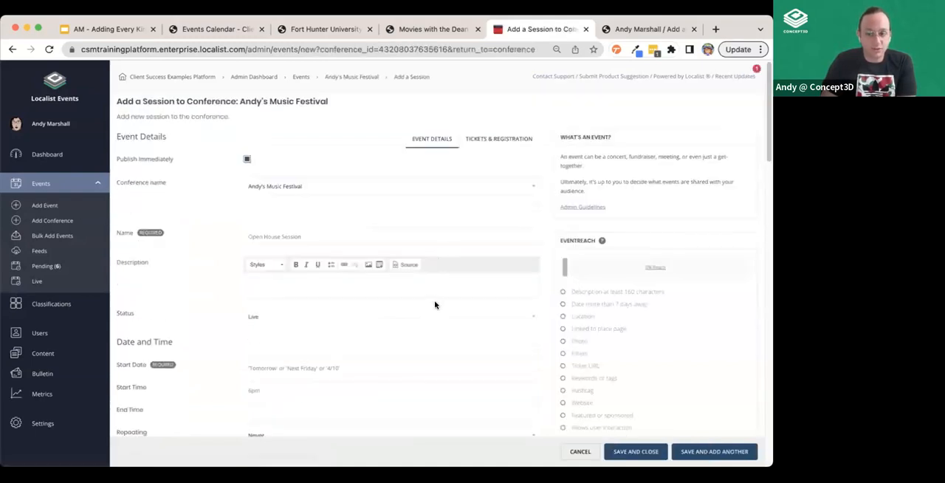
click(481, 142)
click(420, 139)
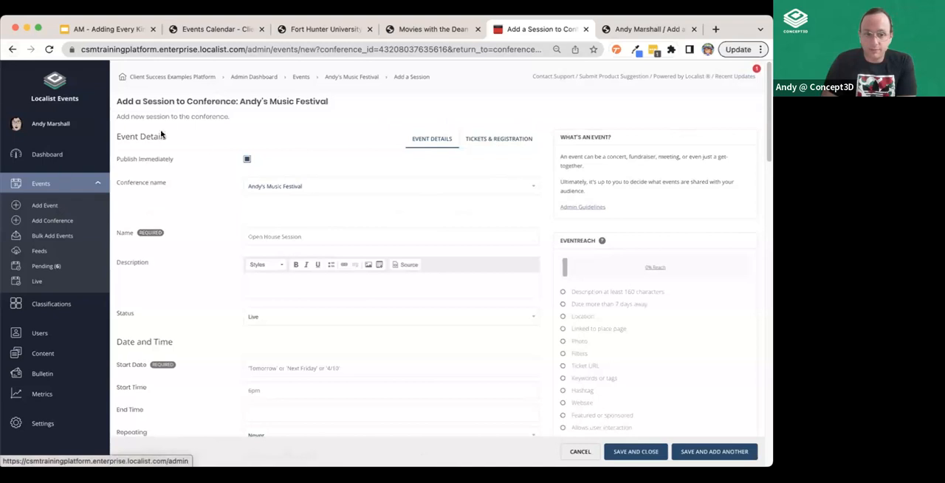
Open the admin list of live events and look through it
click(50, 221)
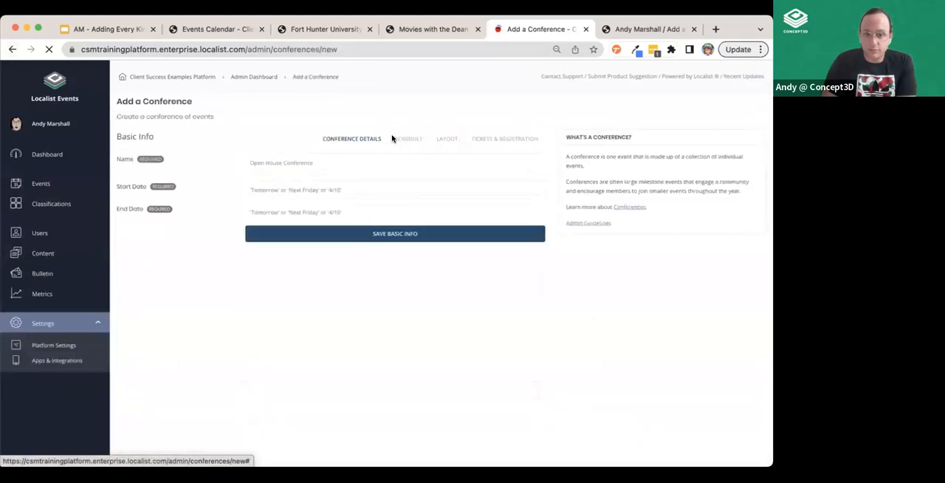
click(40, 184)
click(38, 281)
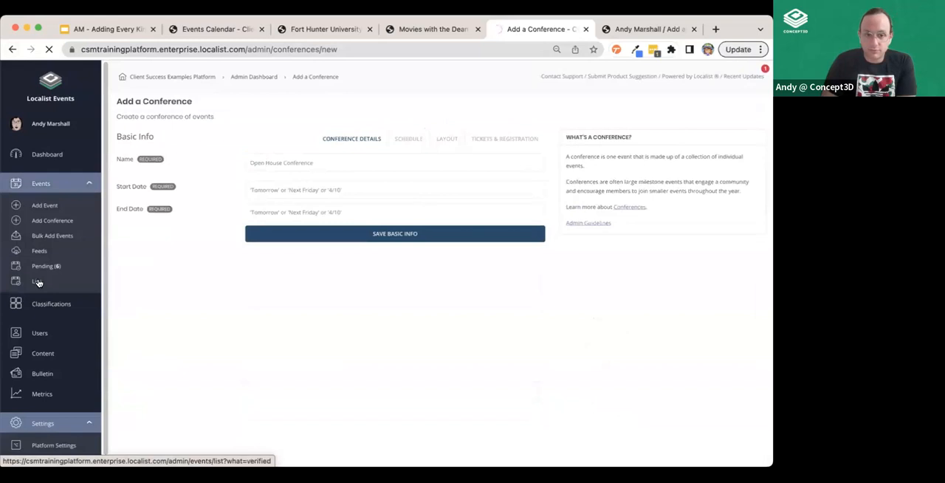
scroll(183, 259, down, 5)
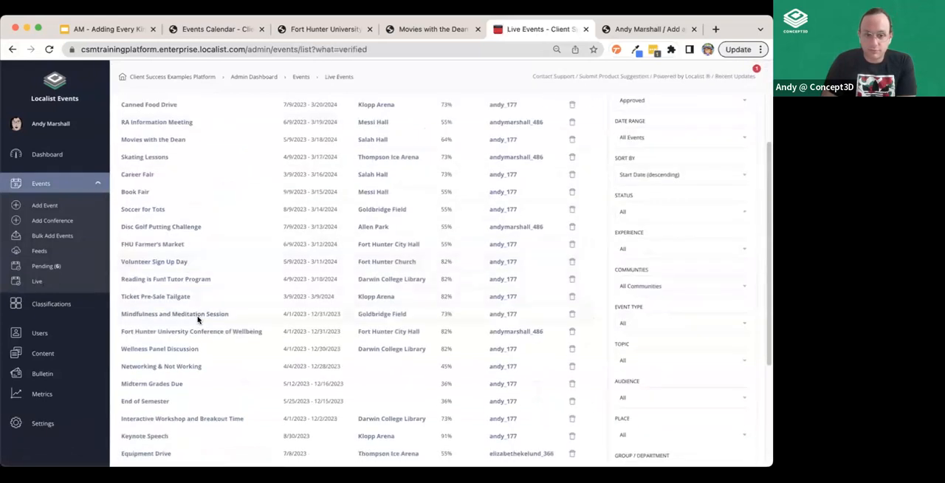
scroll(280, 371, up, 5)
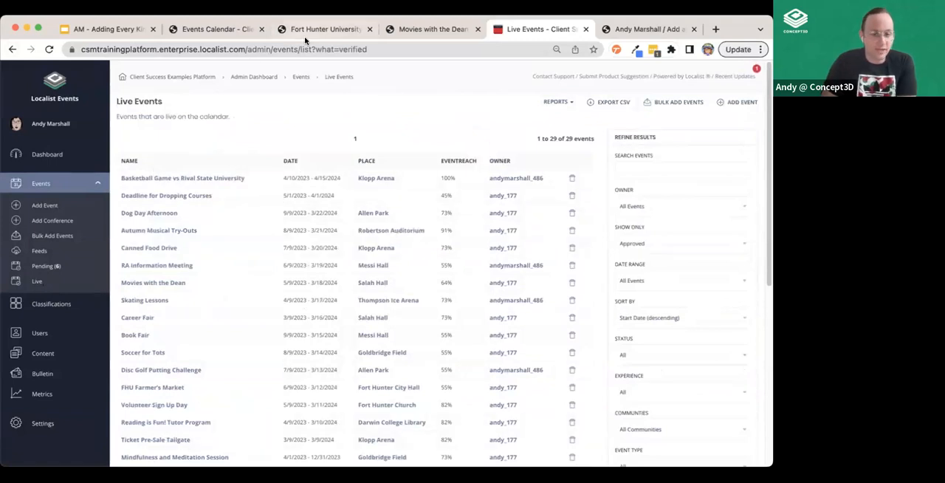
Check the public event submission form, then return to the live events and review the Canned Food Drive's basic information
click(636, 30)
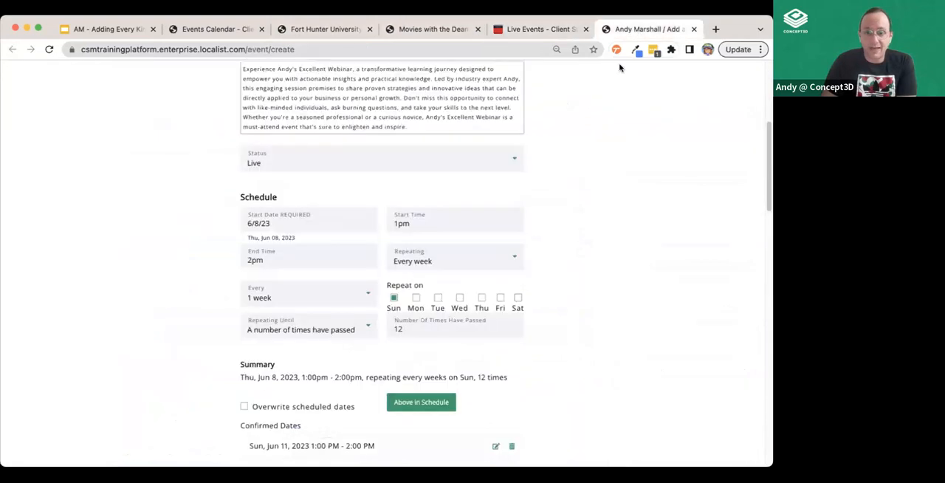
click(539, 30)
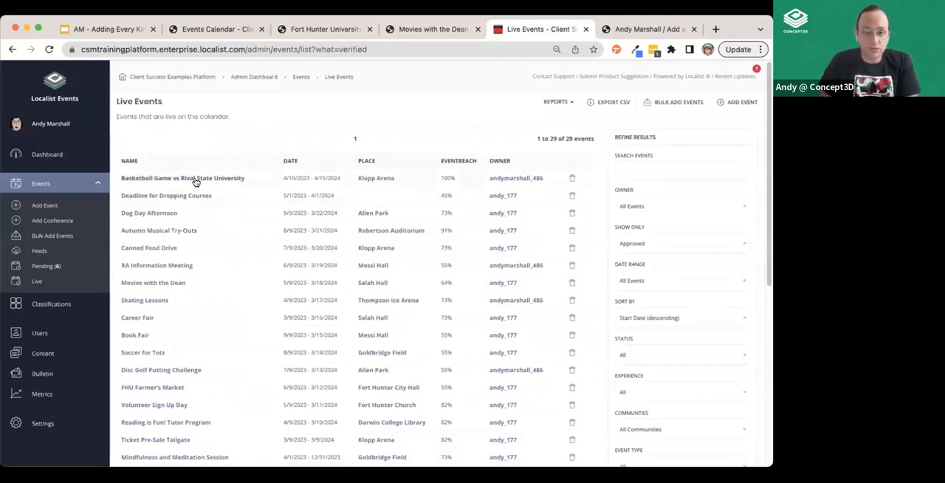
click(169, 247)
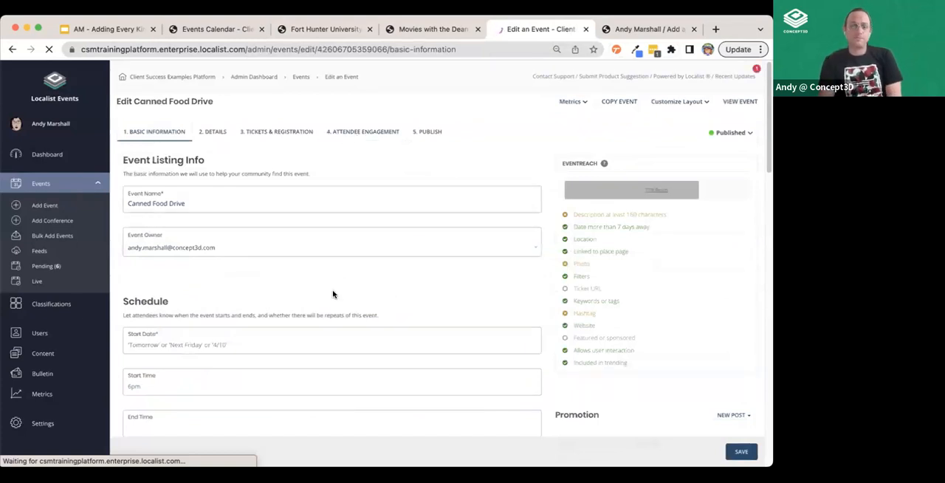
scroll(323, 256, down, 10)
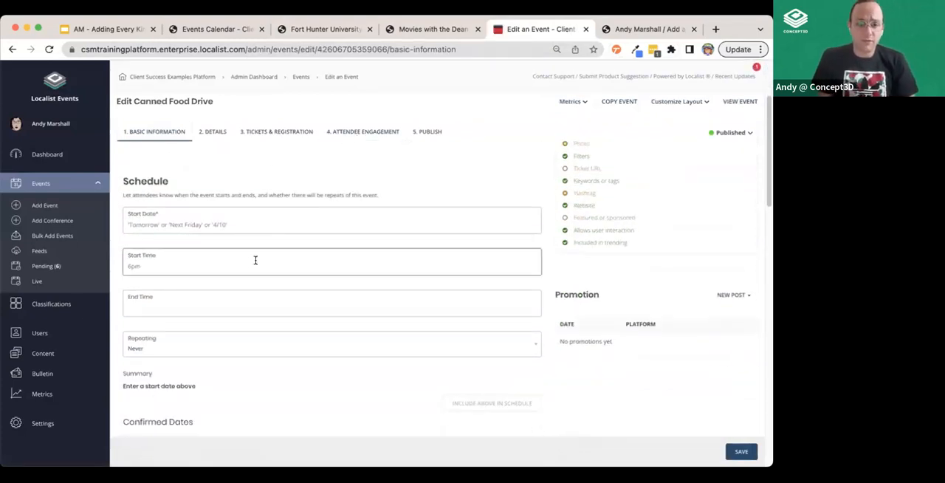
scroll(198, 228, down, 5)
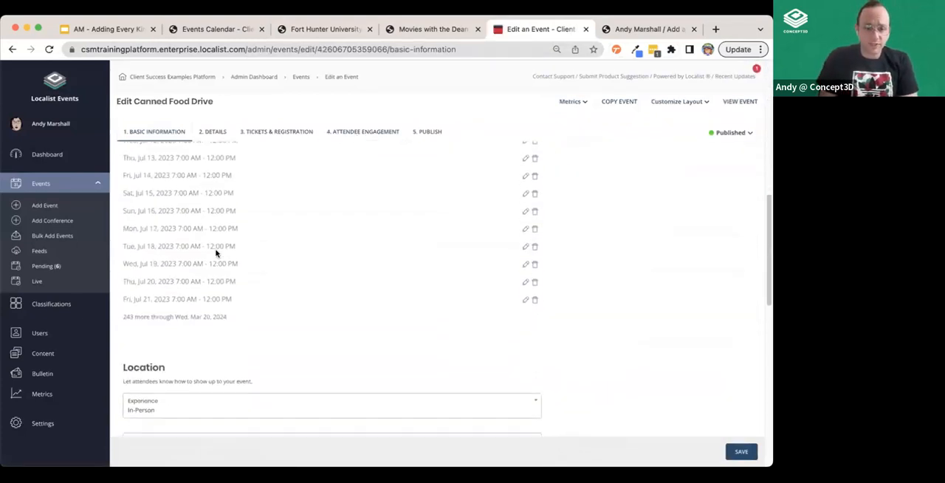
scroll(221, 344, down, 5)
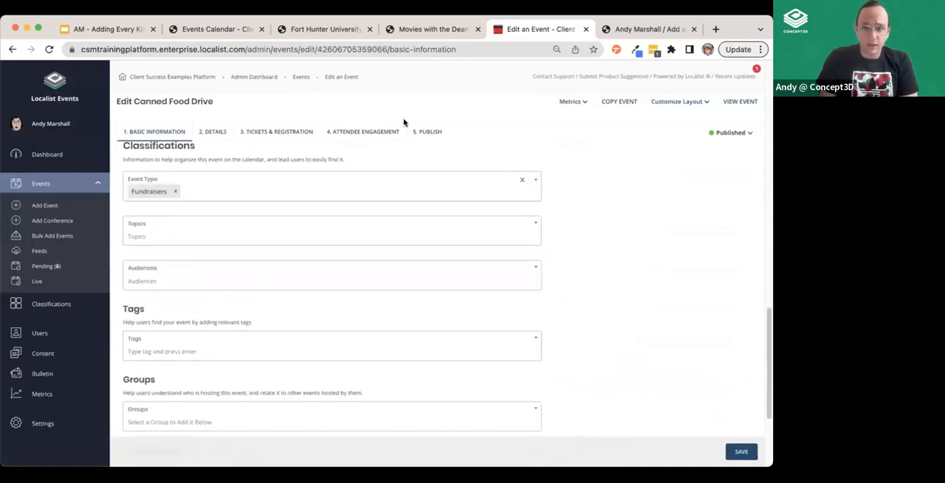
Review the Canned Food Drive's landing page details, custom fields and vanity URL, and open its publish settings
click(212, 132)
scroll(347, 269, down, 5)
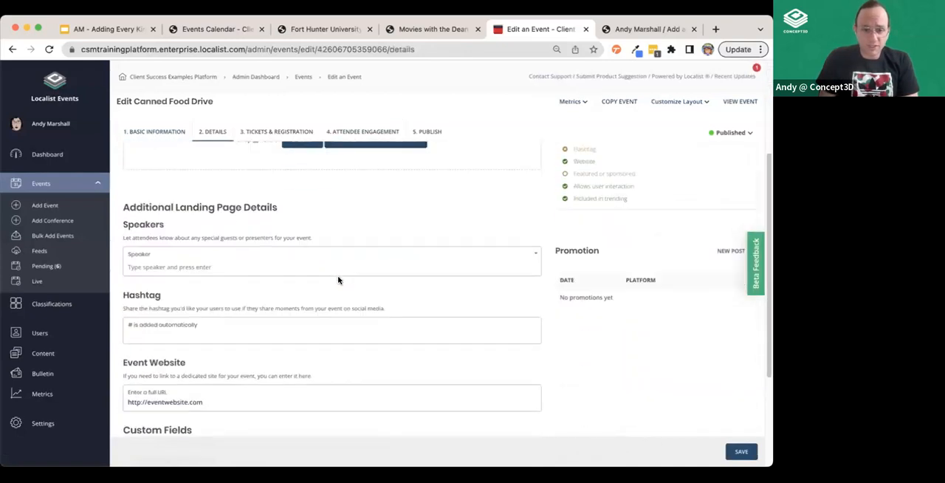
scroll(337, 281, down, 3)
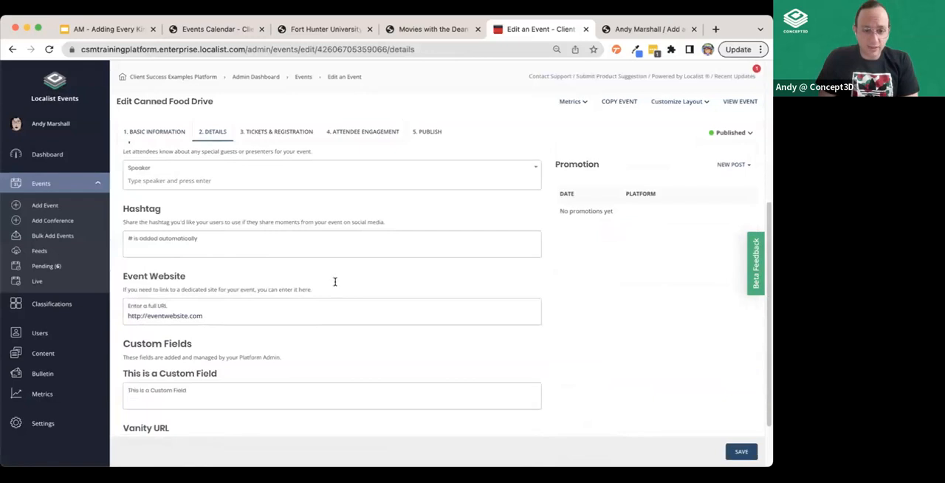
scroll(335, 284, down, 2)
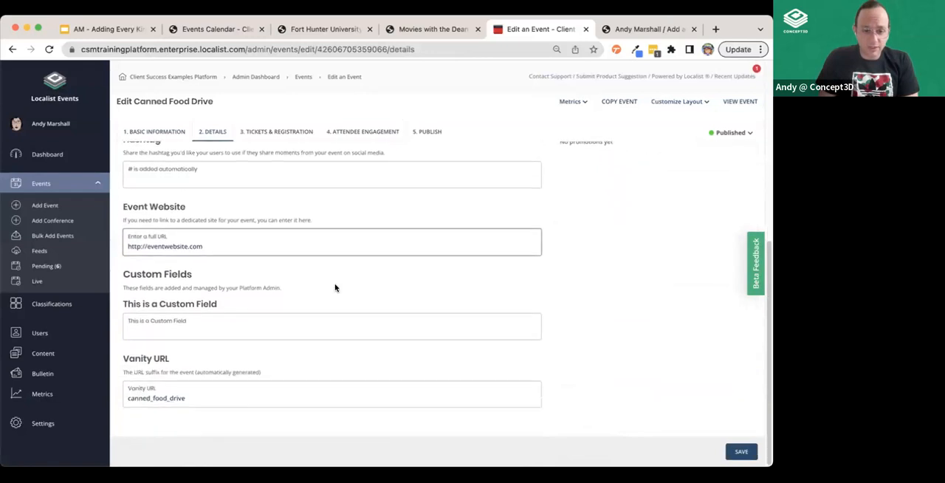
click(424, 132)
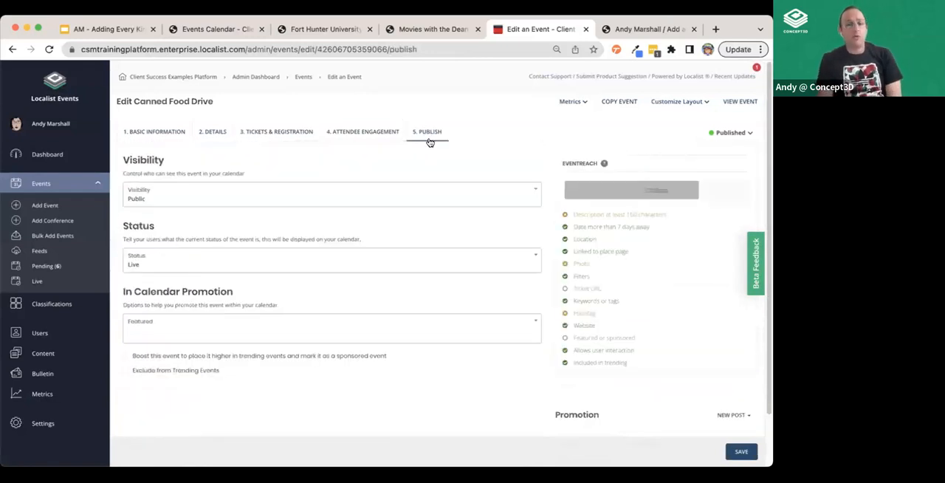
Try the Unlisted visibility for the Canned Food Drive, and set its visibility to Restricted
click(161, 197)
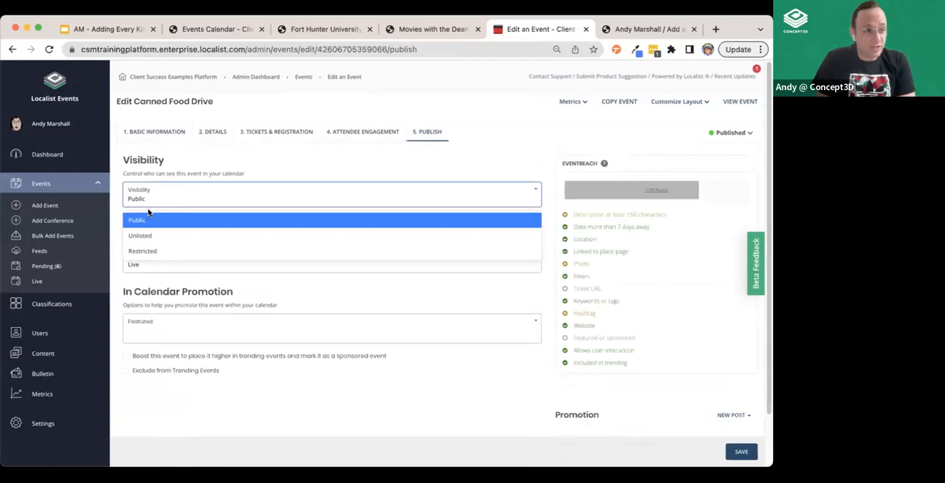
click(177, 237)
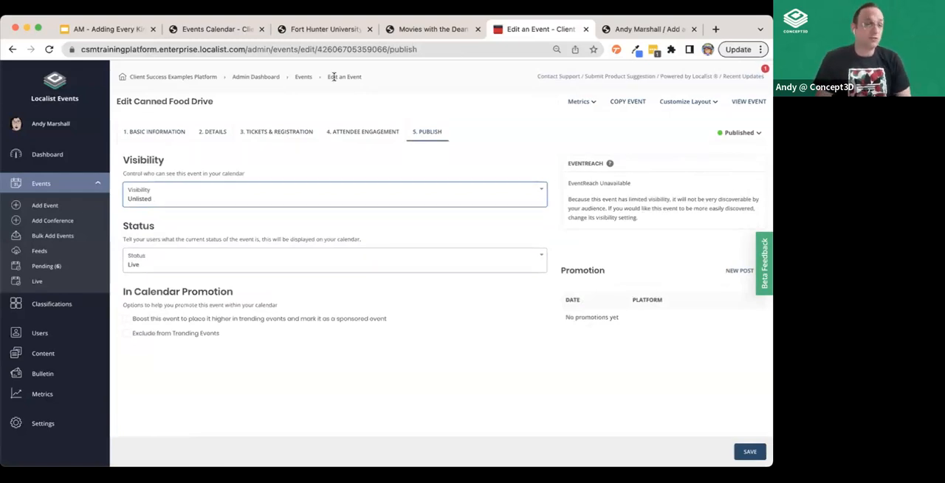
click(178, 202)
click(167, 250)
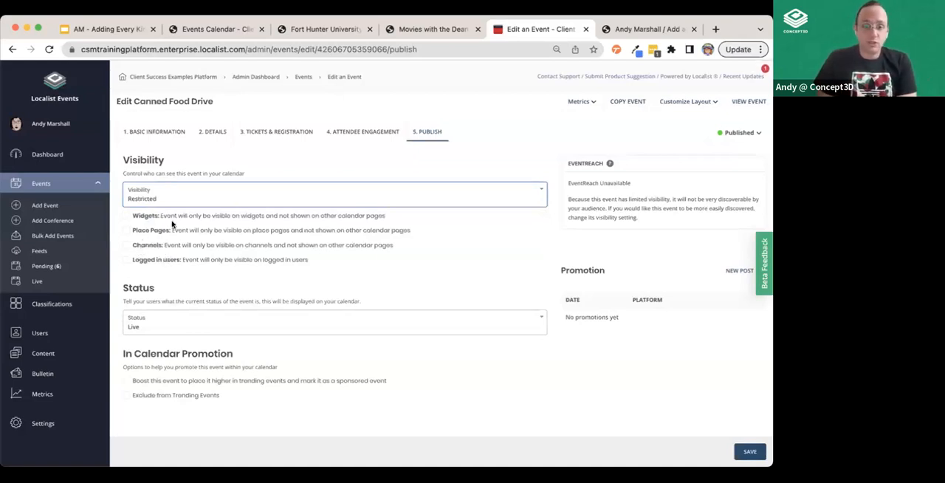
Try the widget, place page, channel and logged-in user restrictions, keeping only Logged in users enabled
click(121, 219)
click(127, 231)
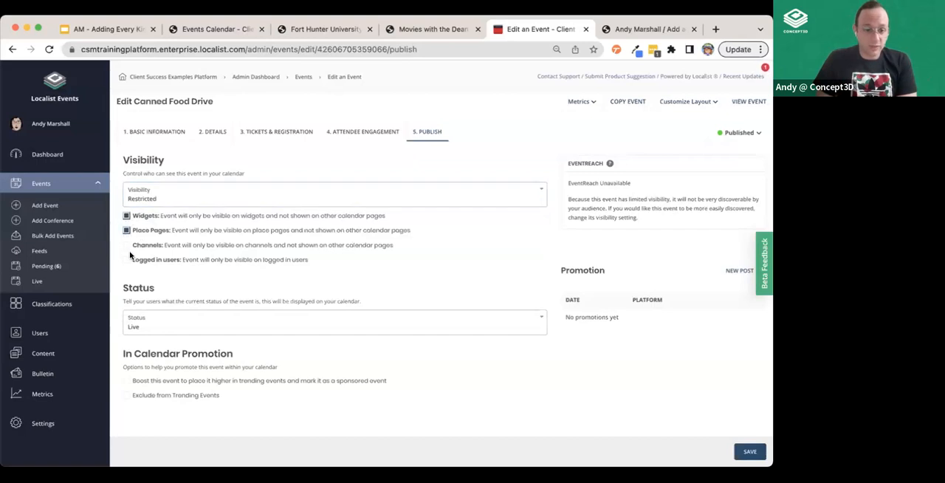
click(126, 260)
click(127, 245)
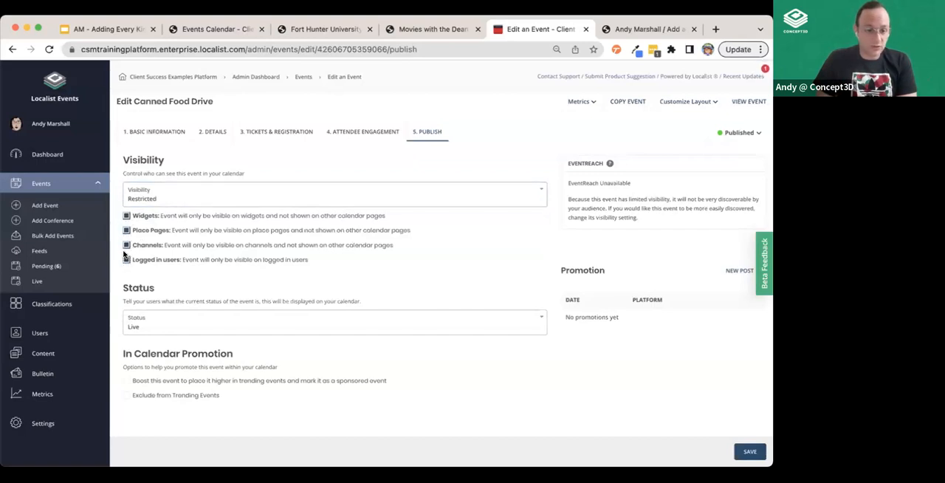
click(126, 245)
click(126, 230)
click(126, 215)
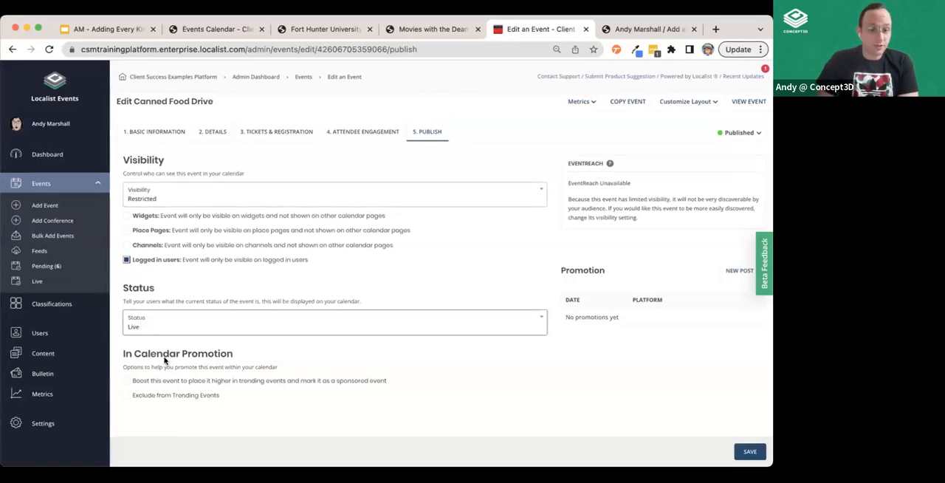
Try the event's boost and trending exclusion options, leaving only Exclude from Trending Events enabled
click(127, 380)
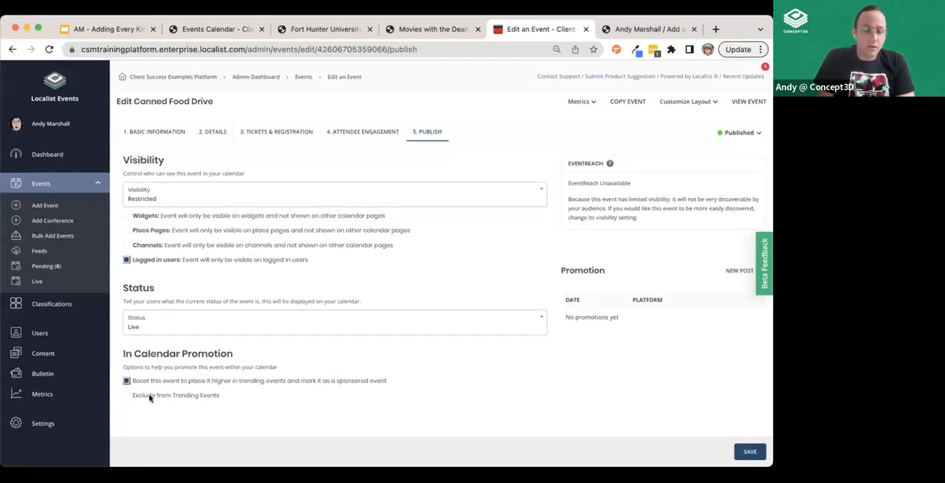
click(126, 396)
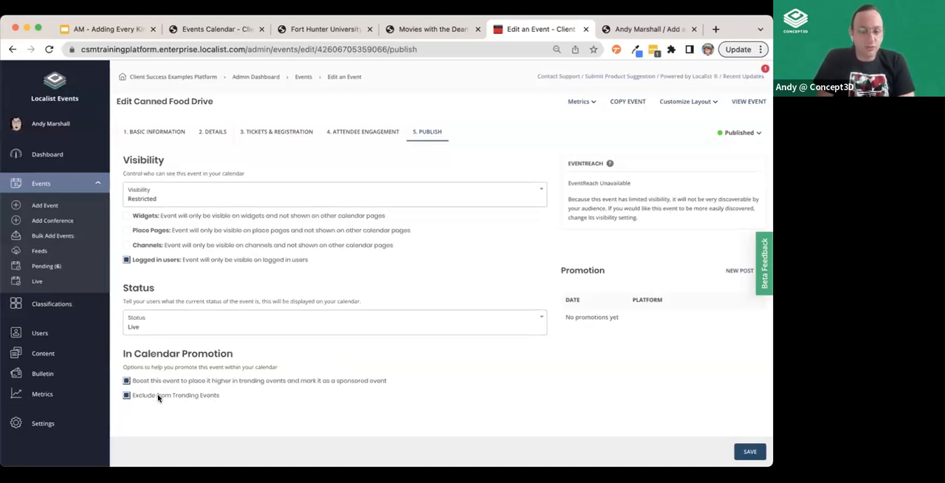
click(126, 395)
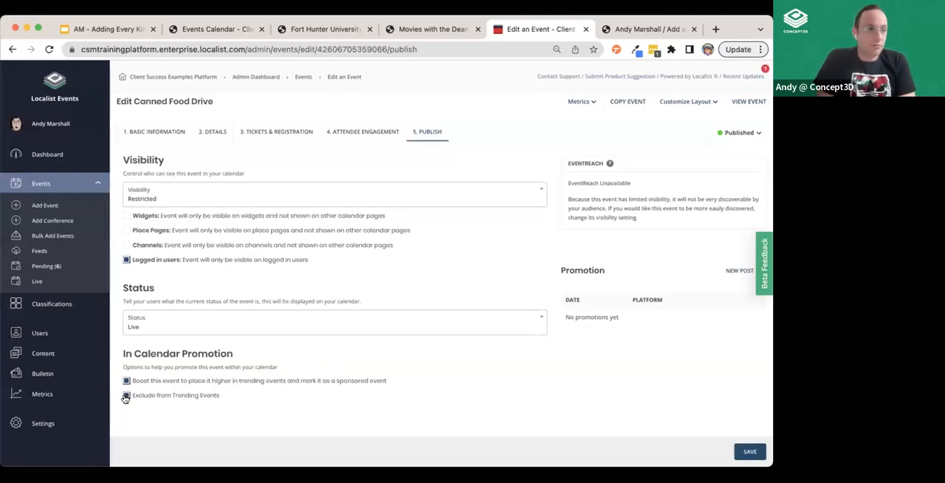
click(127, 381)
click(126, 397)
click(127, 381)
click(126, 396)
click(127, 381)
click(127, 396)
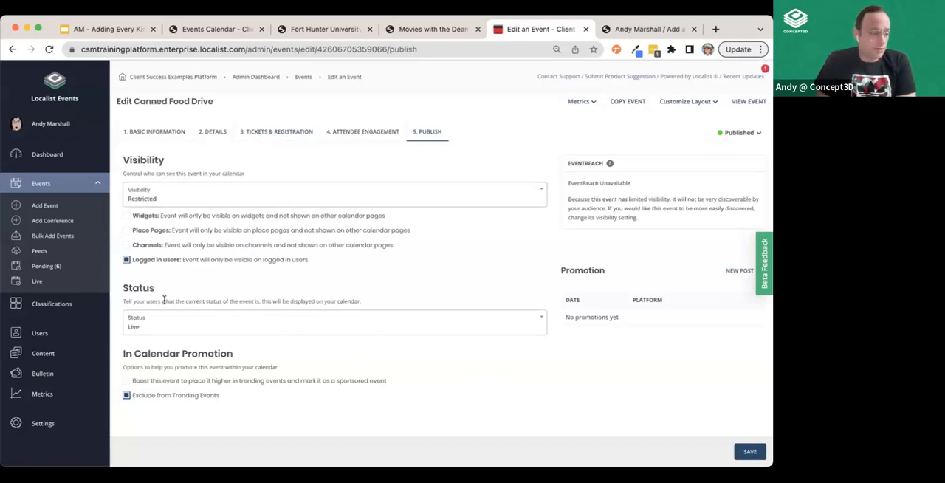
Enable Localist Register in the event's tickets and registration settings, and add an unnamed ticket to look through its fields
click(215, 134)
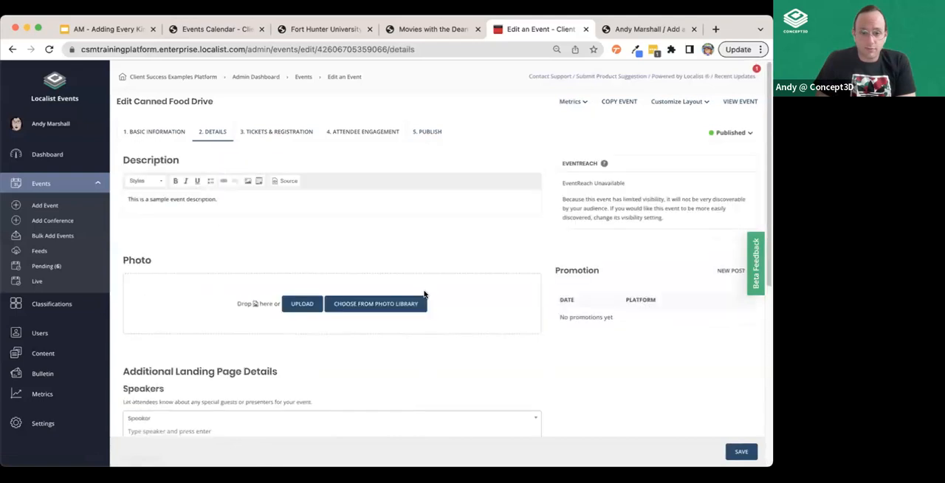
click(293, 132)
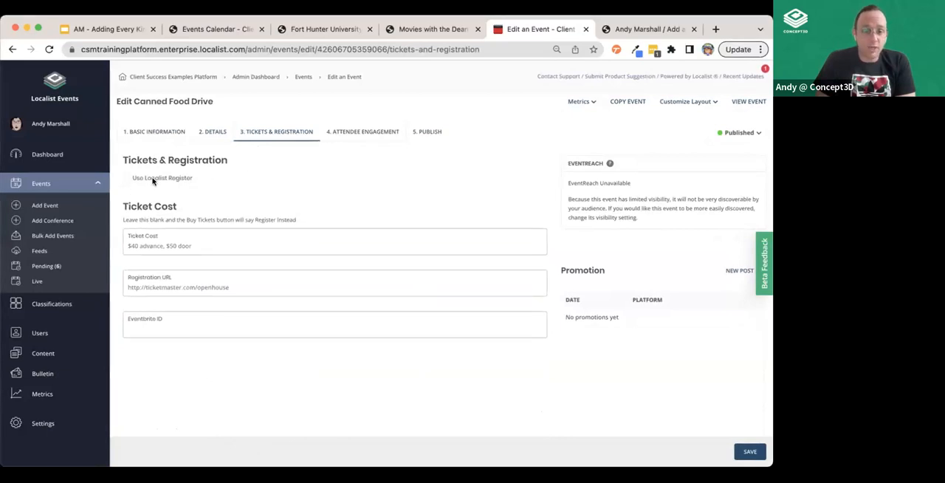
click(126, 178)
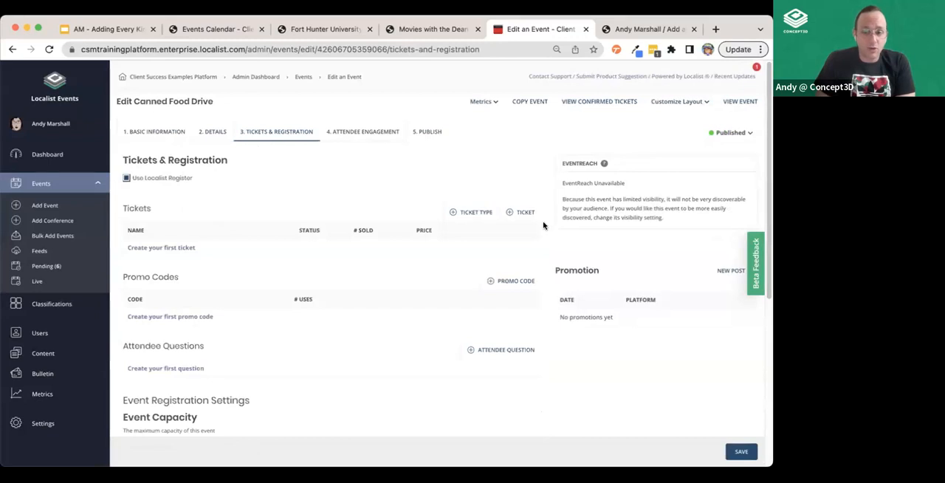
click(521, 213)
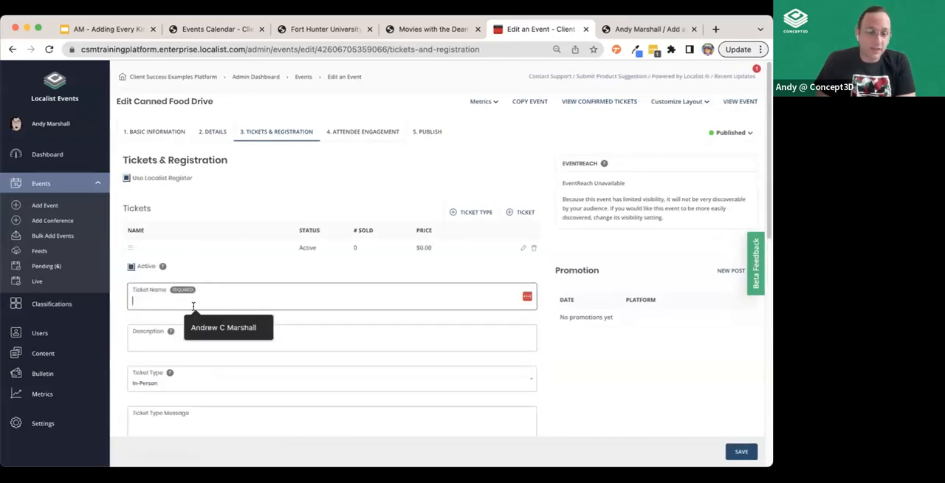
click(162, 334)
scroll(173, 352, down, 3)
scroll(418, 196, up, 3)
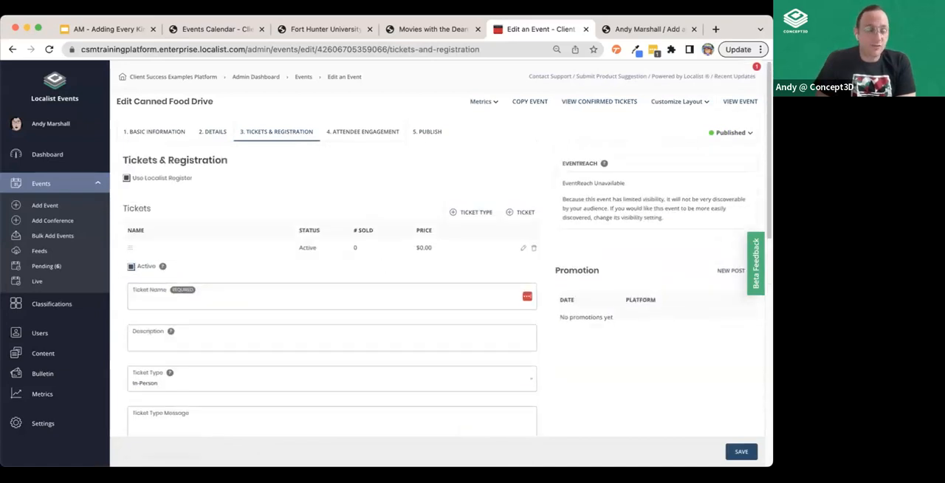
Open the Basketball Game vs Rival State University event from the public calendar and view its ticket registration form
click(322, 30)
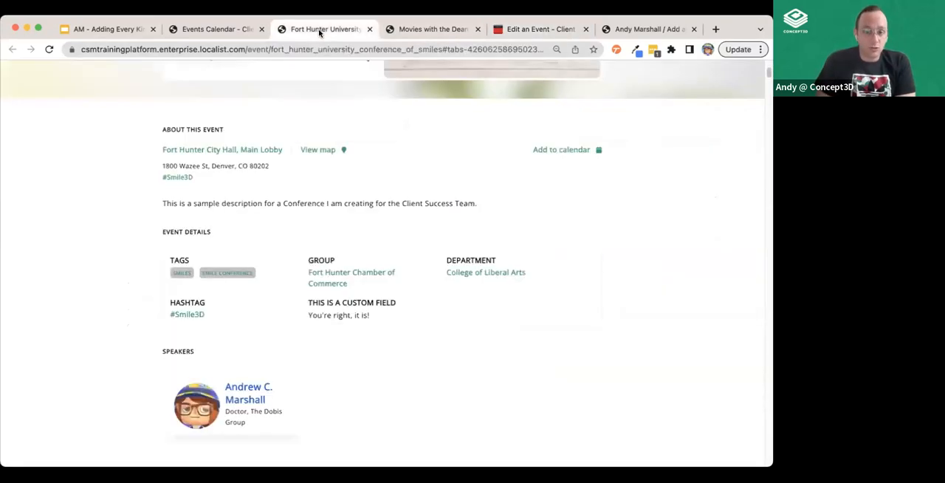
scroll(278, 214, up, 3)
click(217, 30)
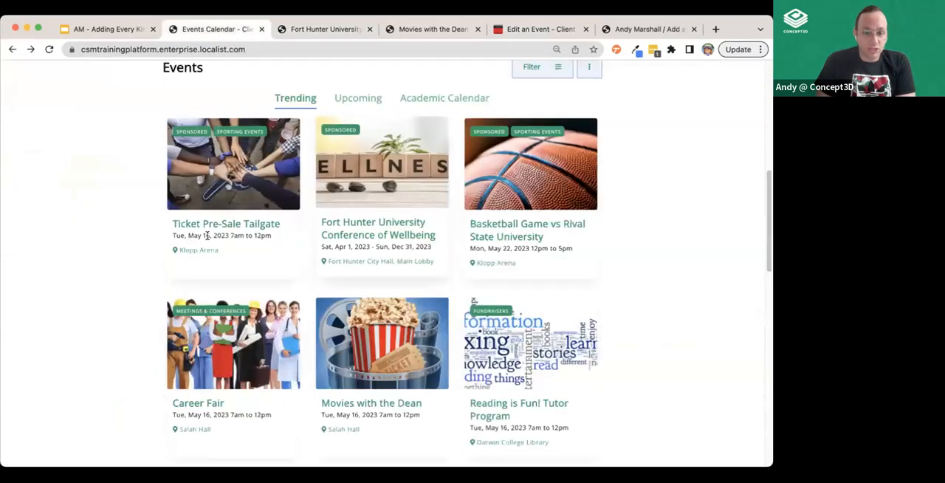
click(486, 215)
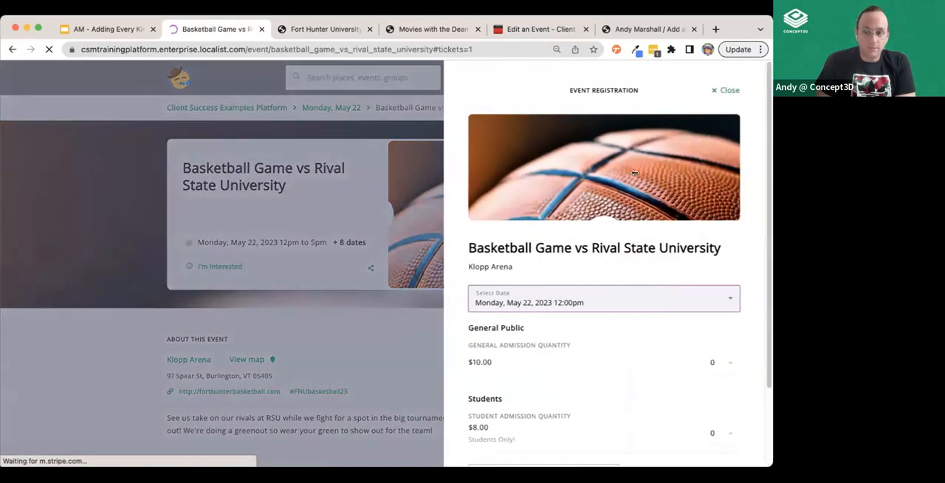
click(731, 91)
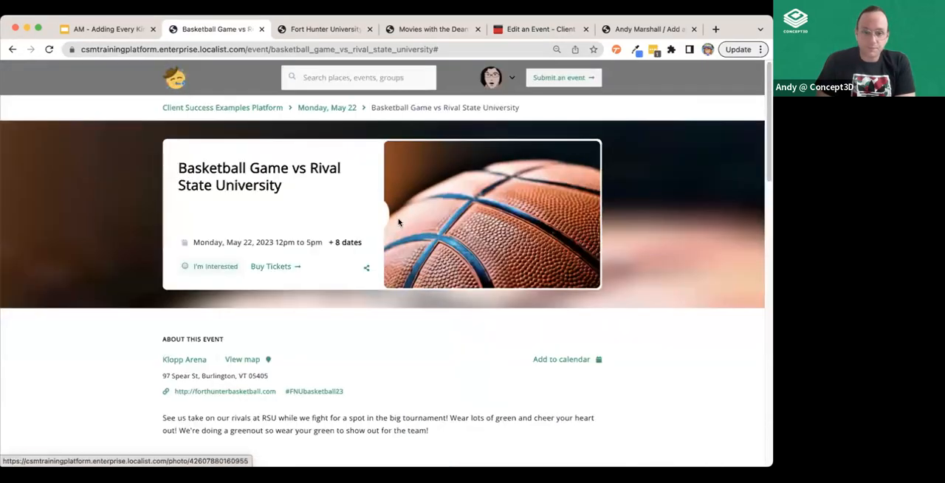
click(285, 267)
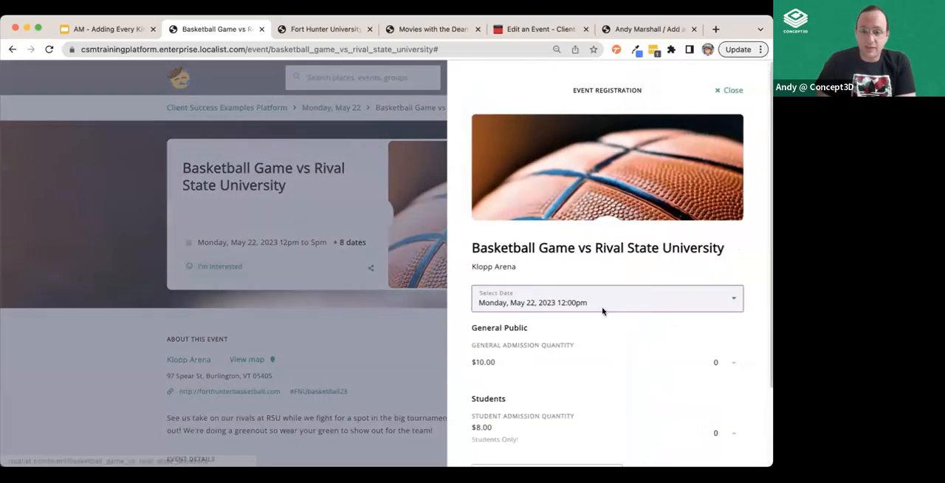
click(733, 92)
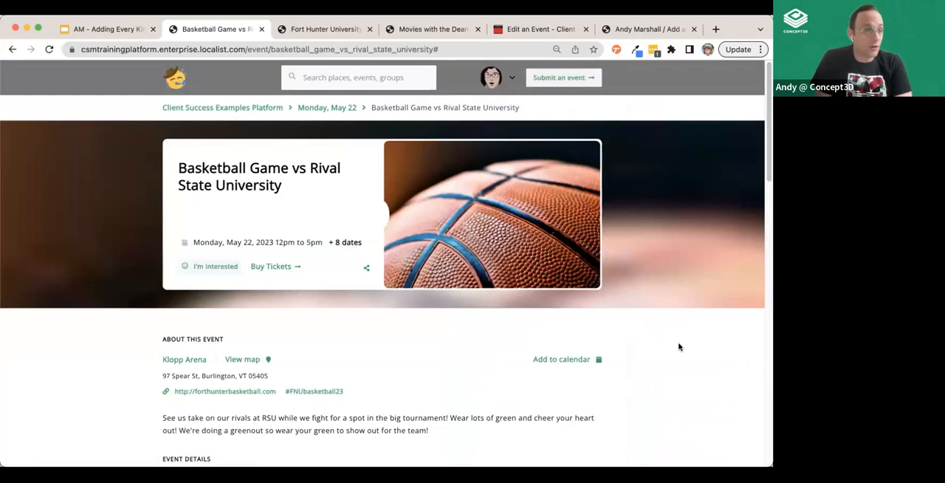
Check the basketball game's additional dates and the date and ticket choices in its registration form
mouse_move(350, 243)
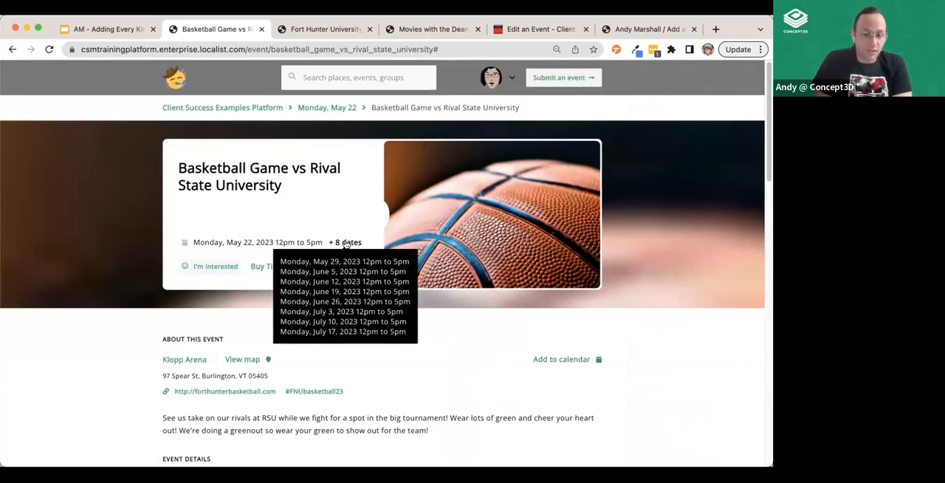
click(274, 267)
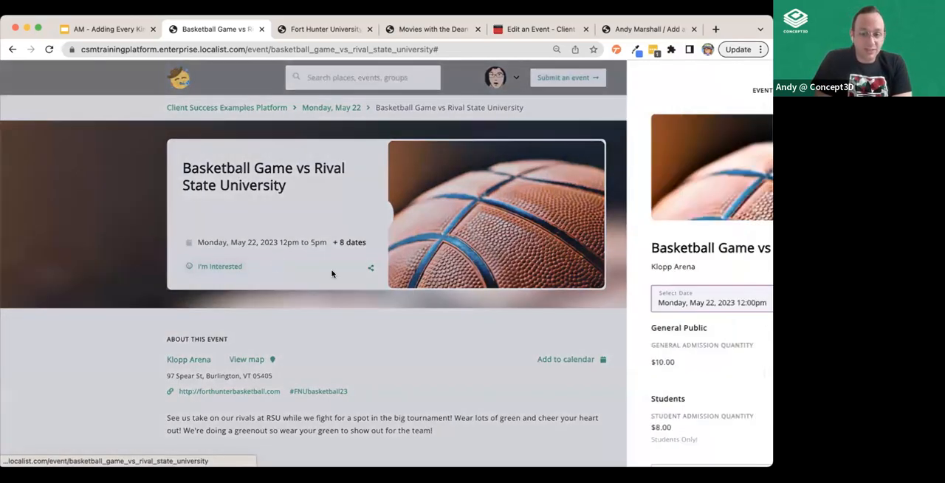
click(523, 298)
scroll(532, 358, down, 5)
scroll(531, 358, up, 3)
click(412, 252)
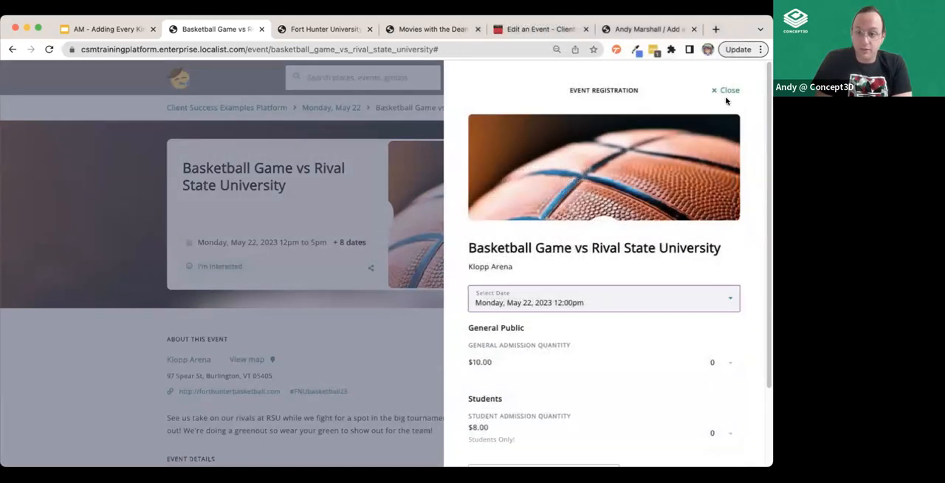
click(727, 88)
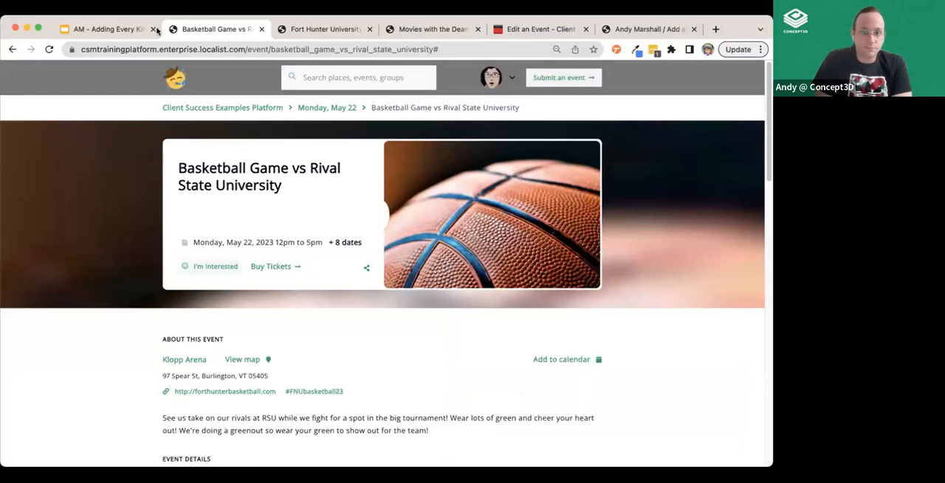
Switch to the Google Slides webinar presentation, start the slideshow and advance to the Questions? slide
click(118, 29)
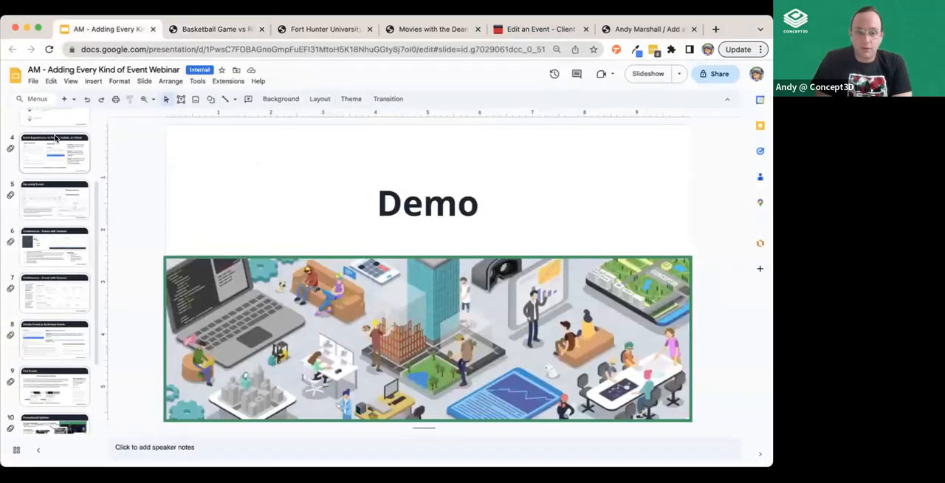
click(648, 73)
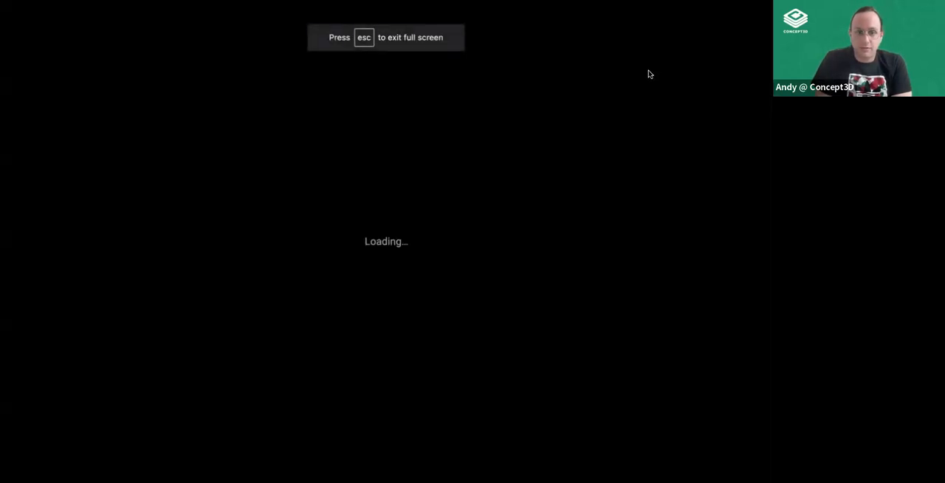
key(Right)
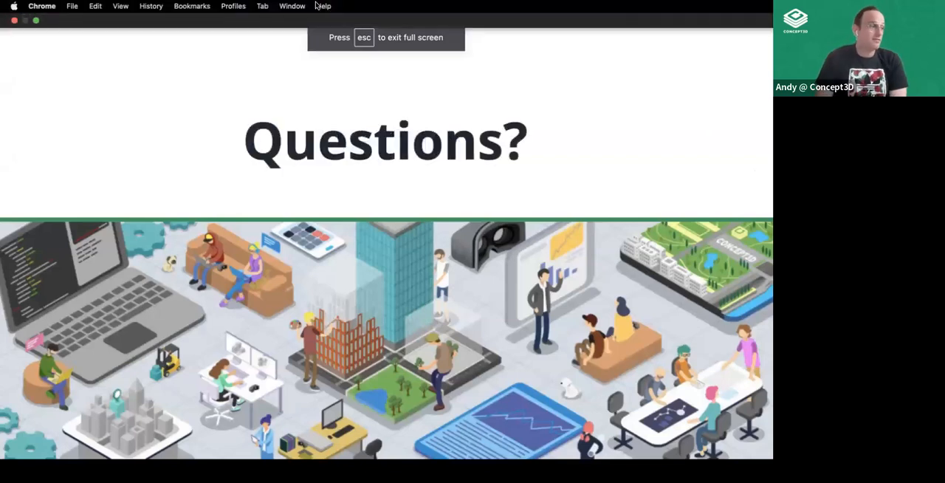